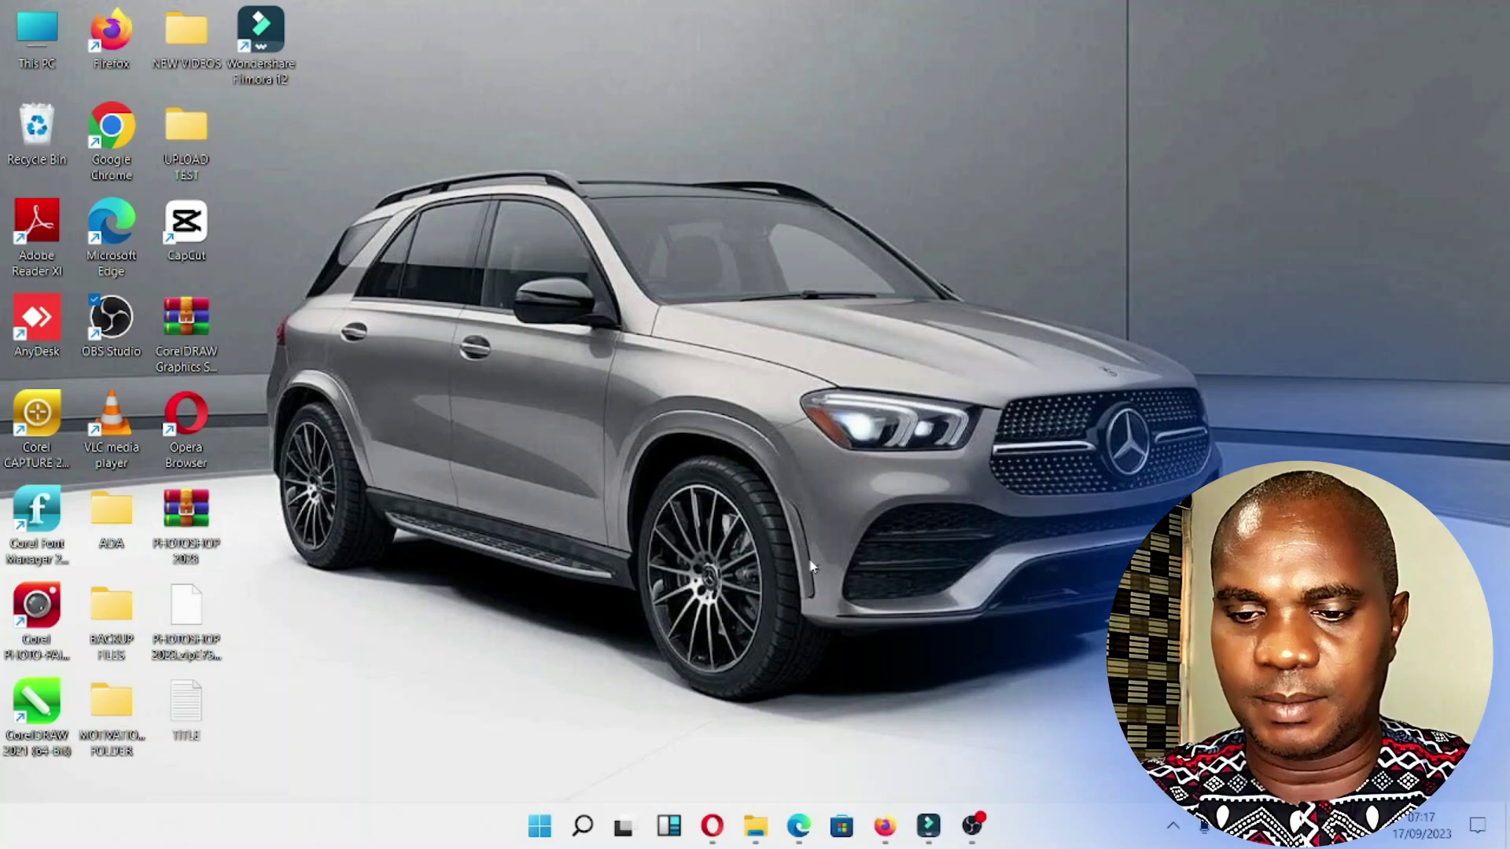
- Launch CapCut, create a new project and import the video 0917 (2) from NEW VIDEOS
double_click(213, 226)
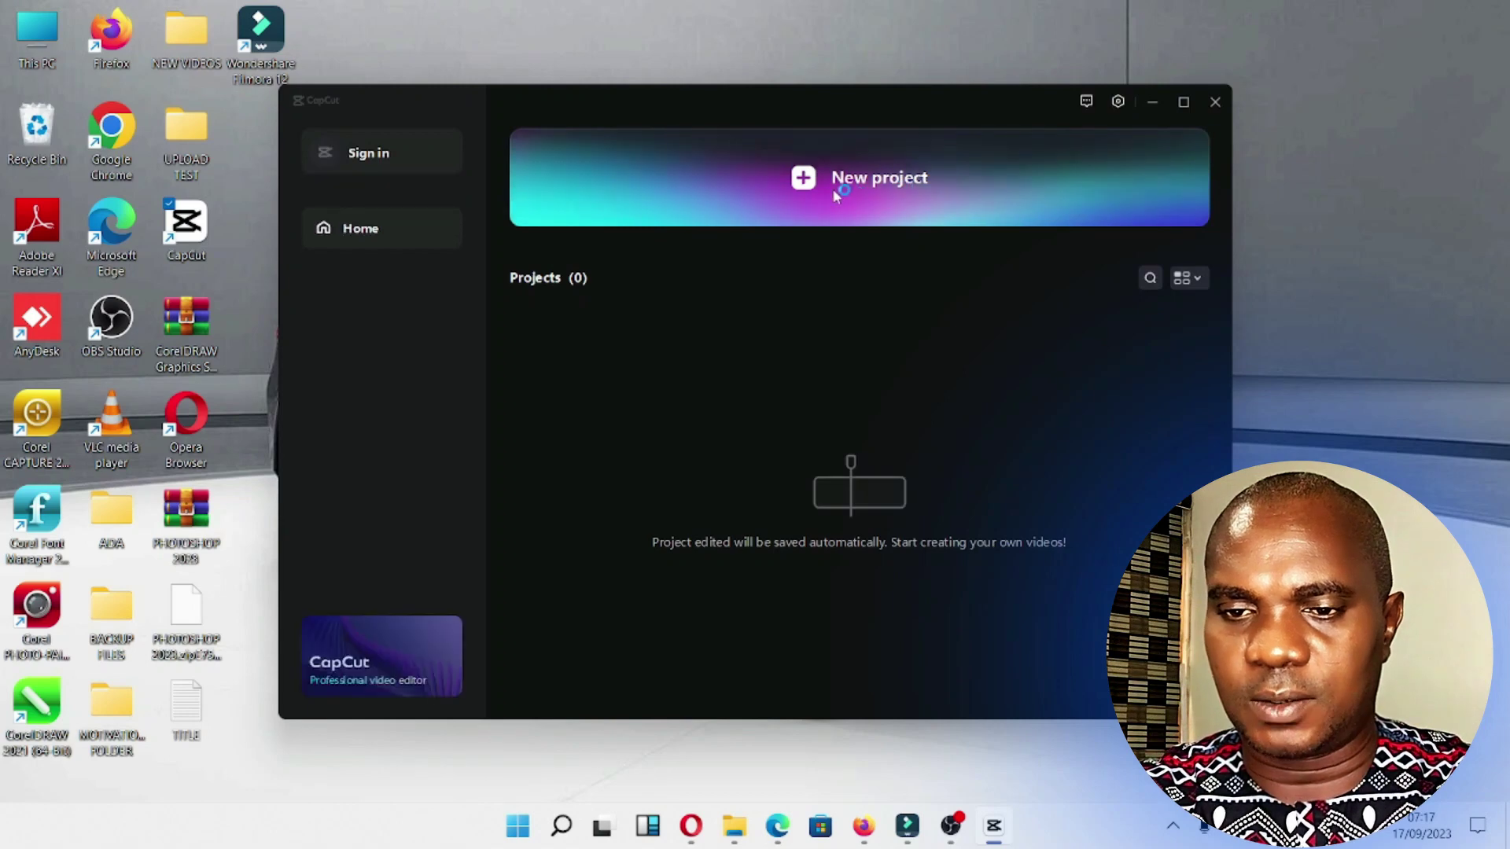
click(832, 190)
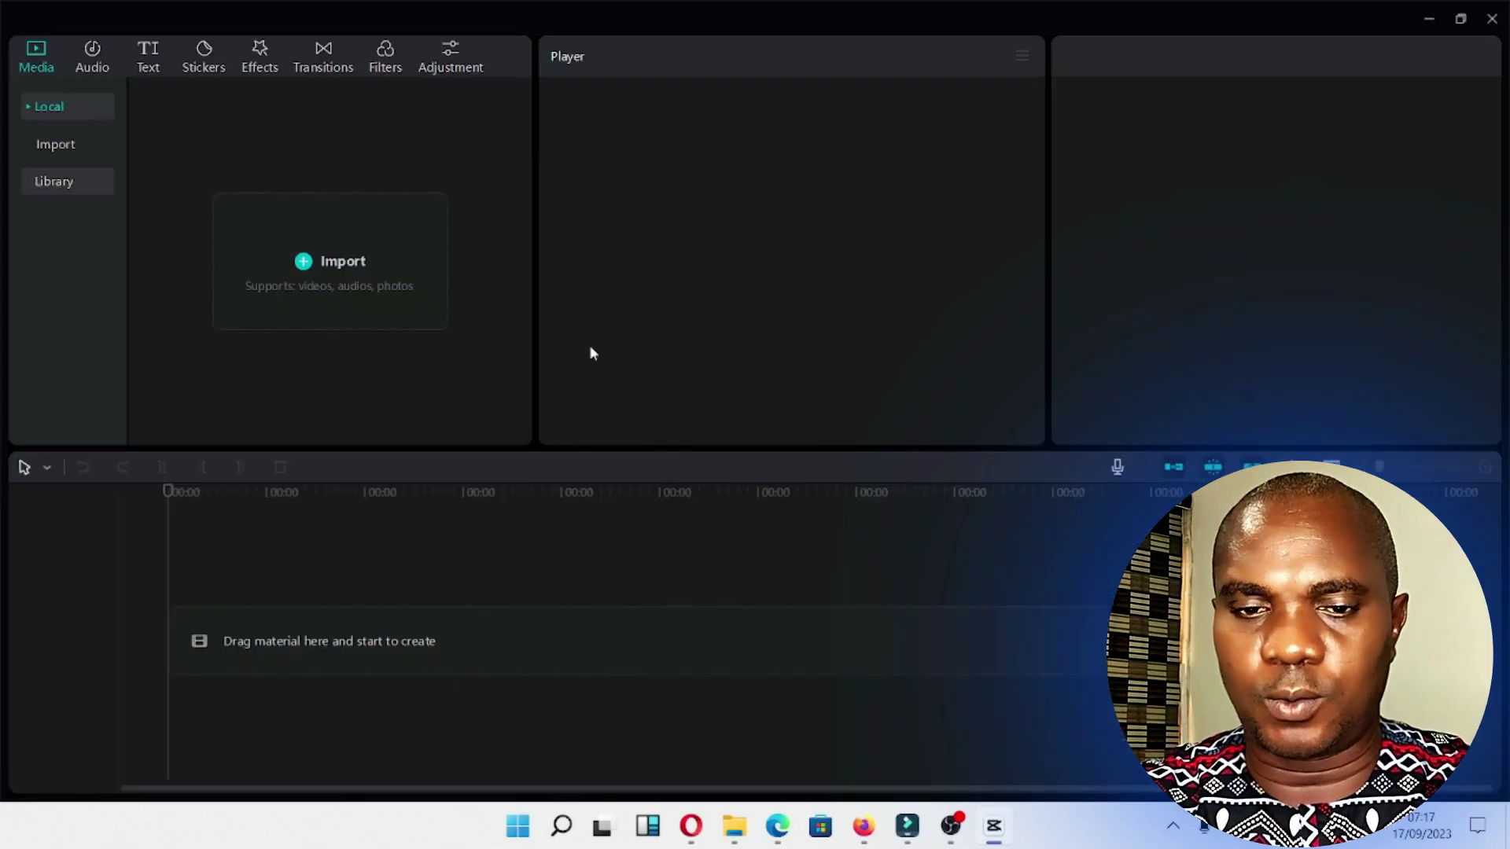
click(328, 261)
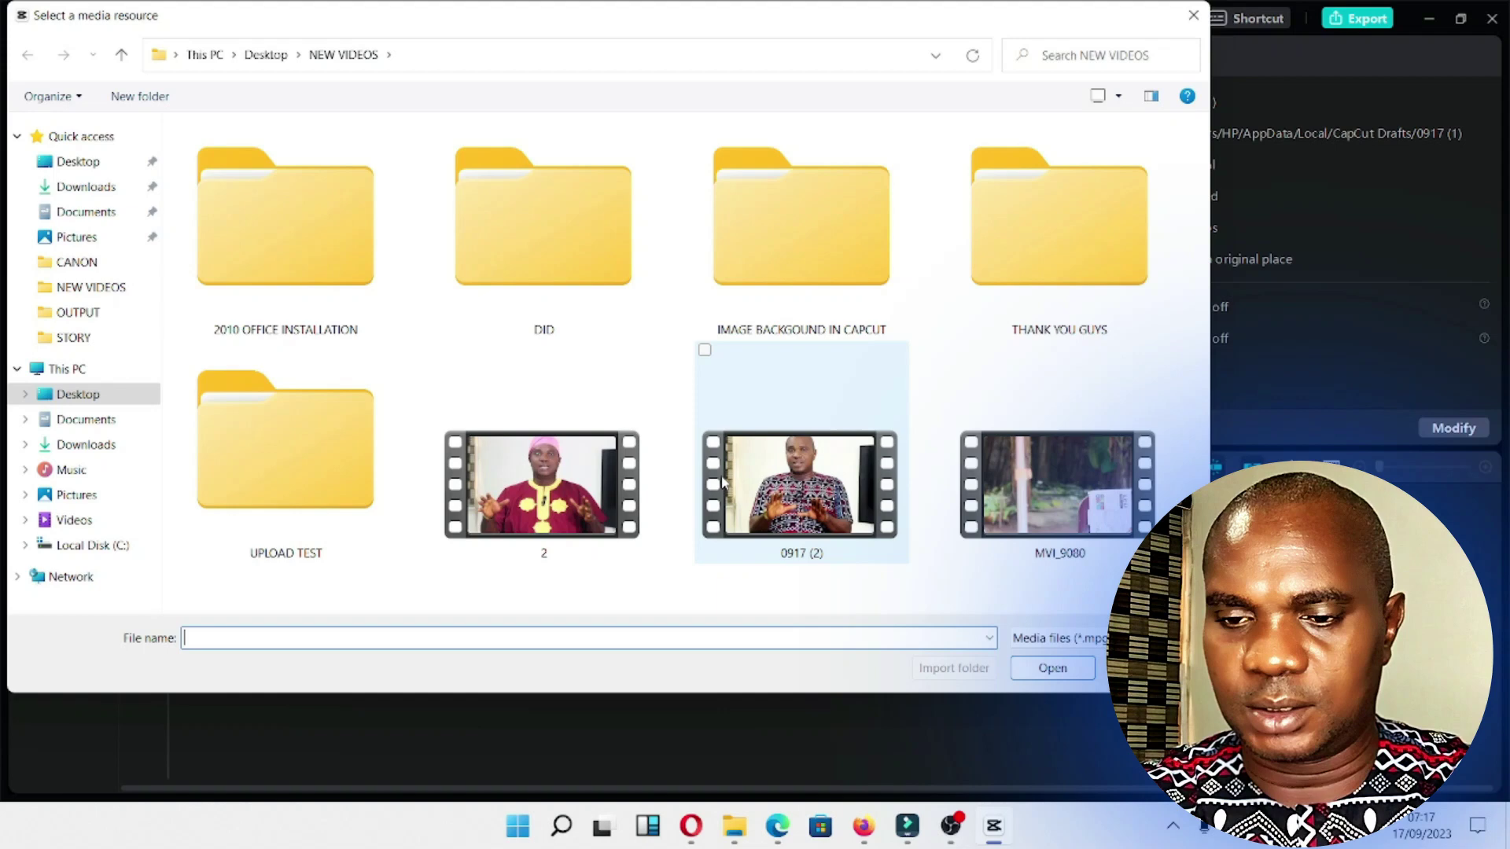
click(618, 514)
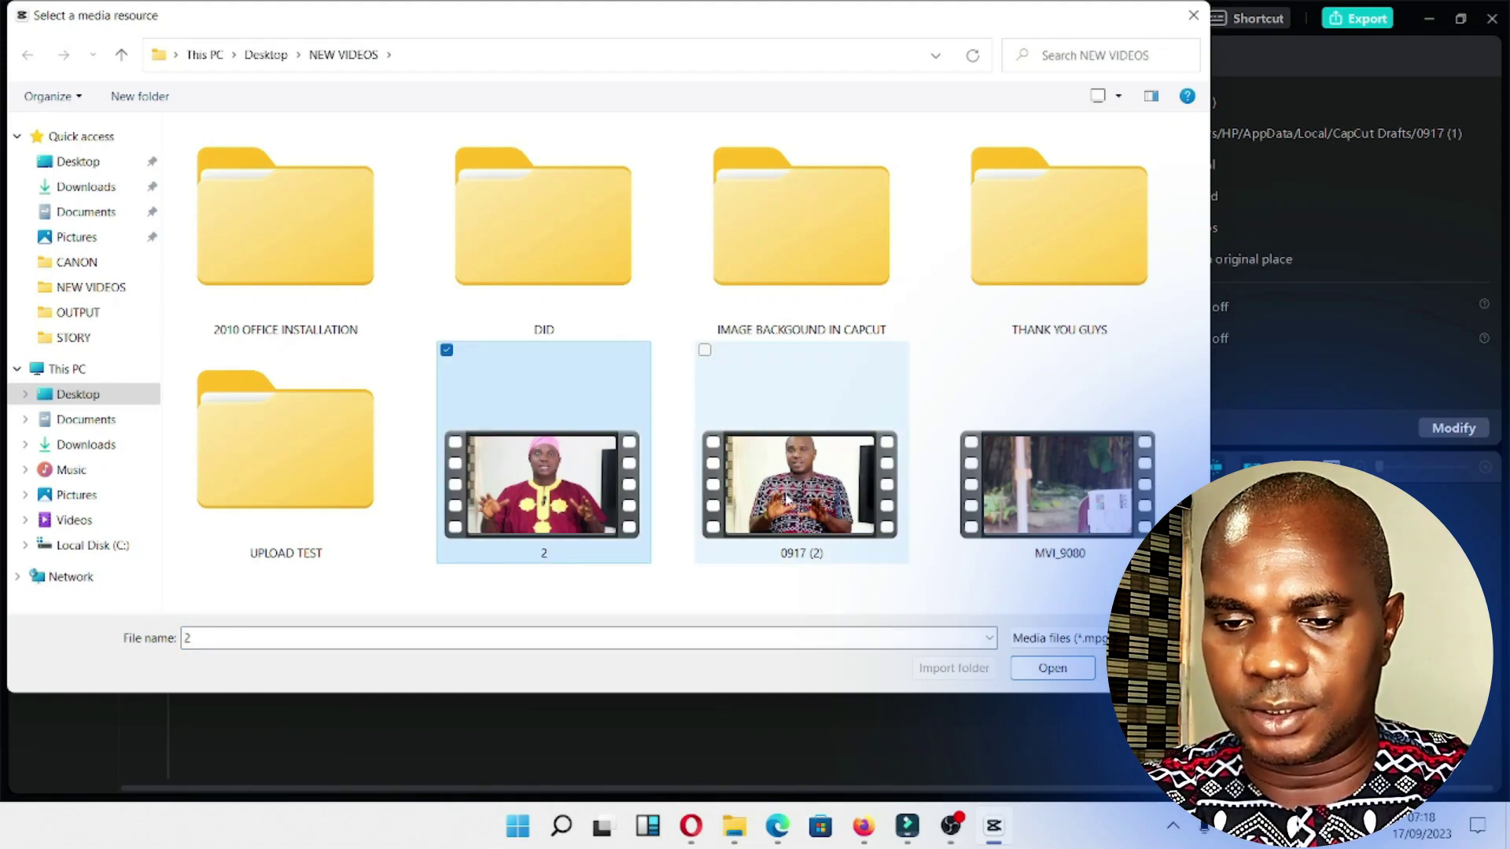
double_click(756, 507)
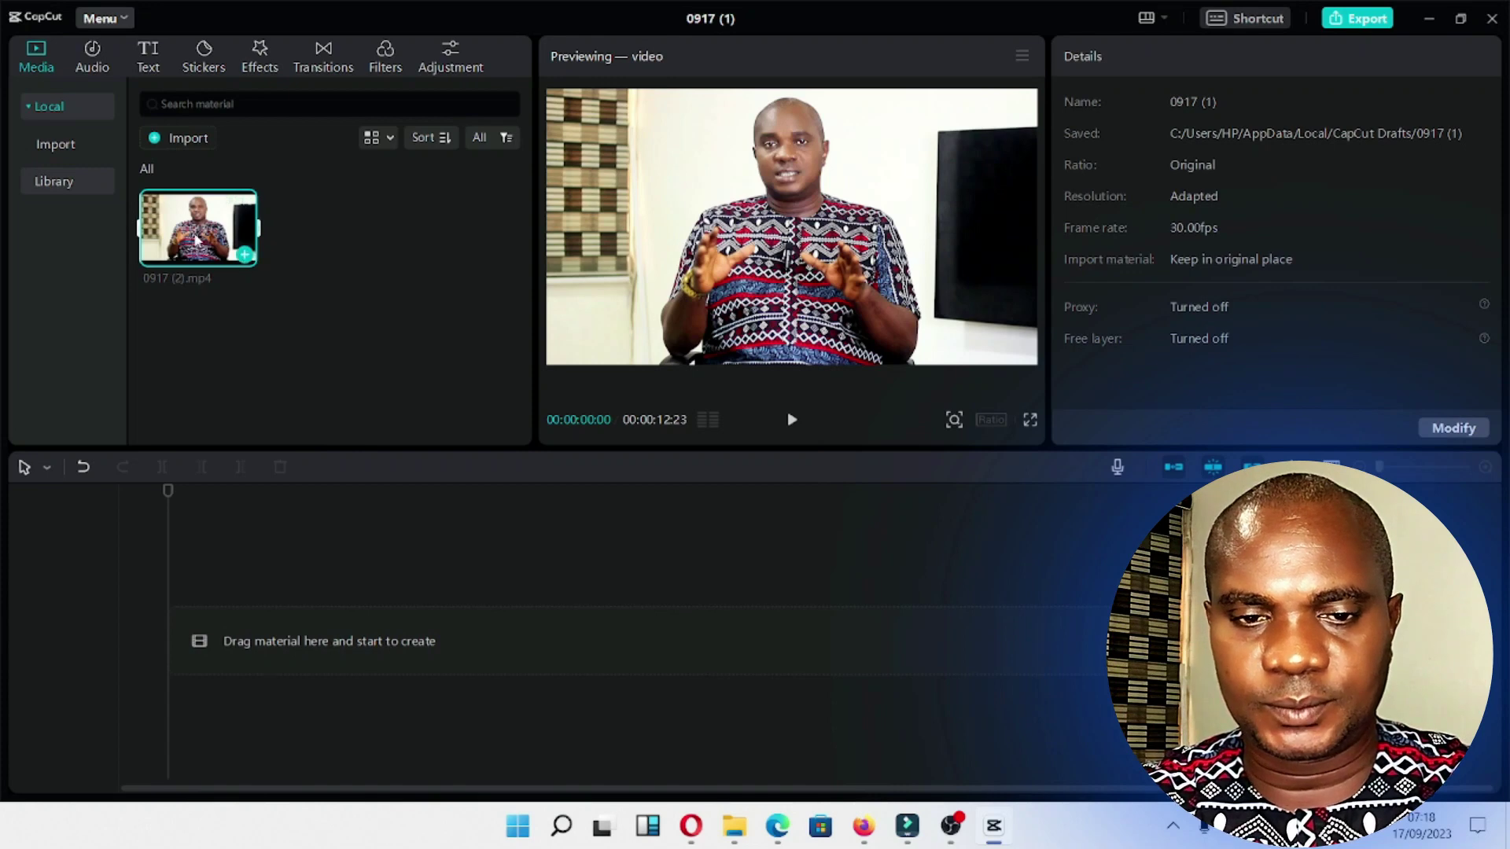
- Place 0917 (2).mp4 on the timeline and enable Auto cutout in its Cutout settings
drag(198, 226, 159, 657)
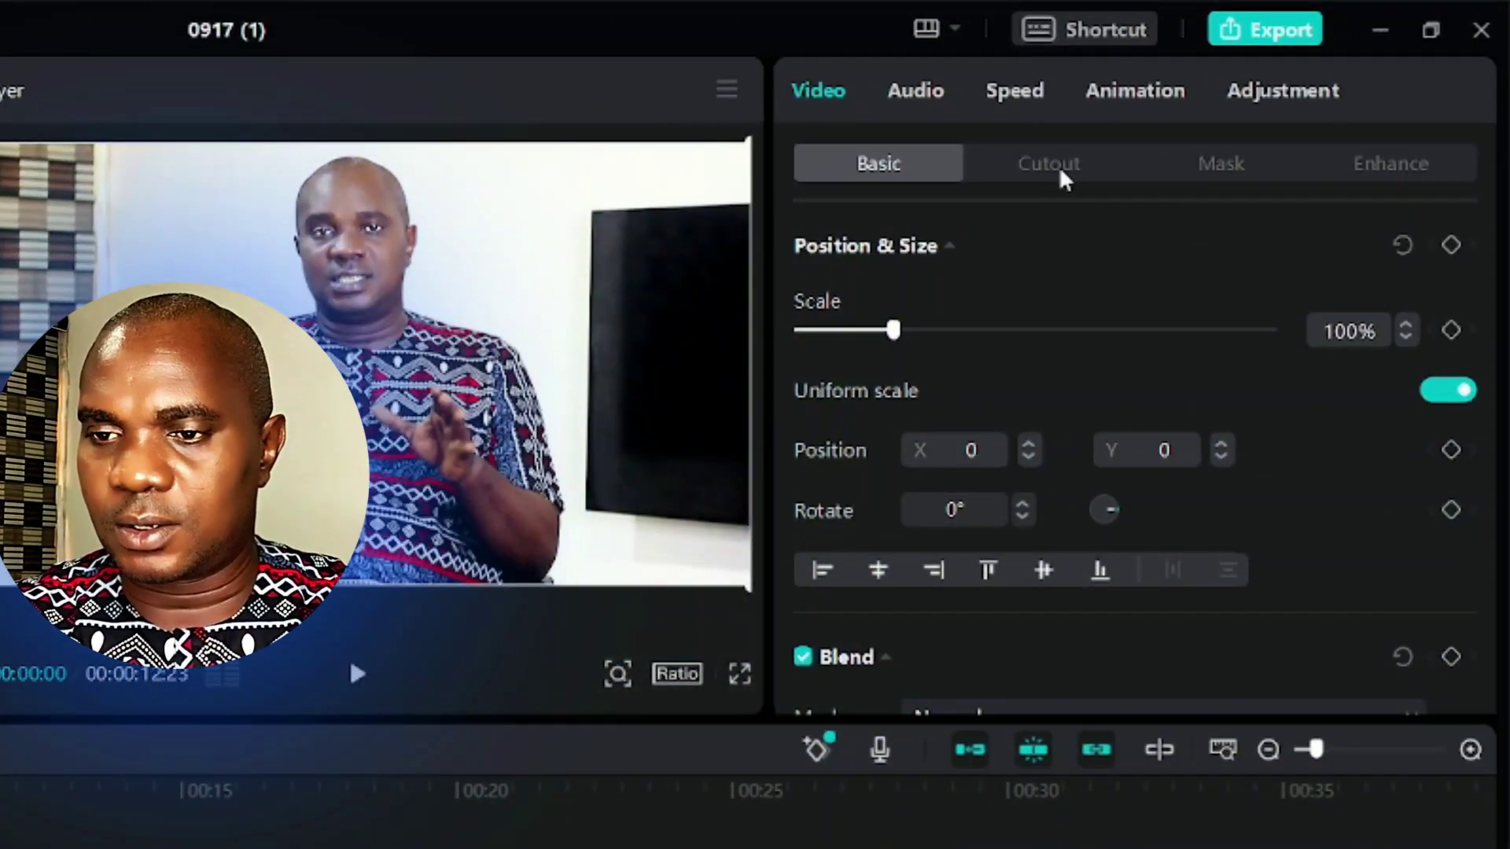
click(1061, 164)
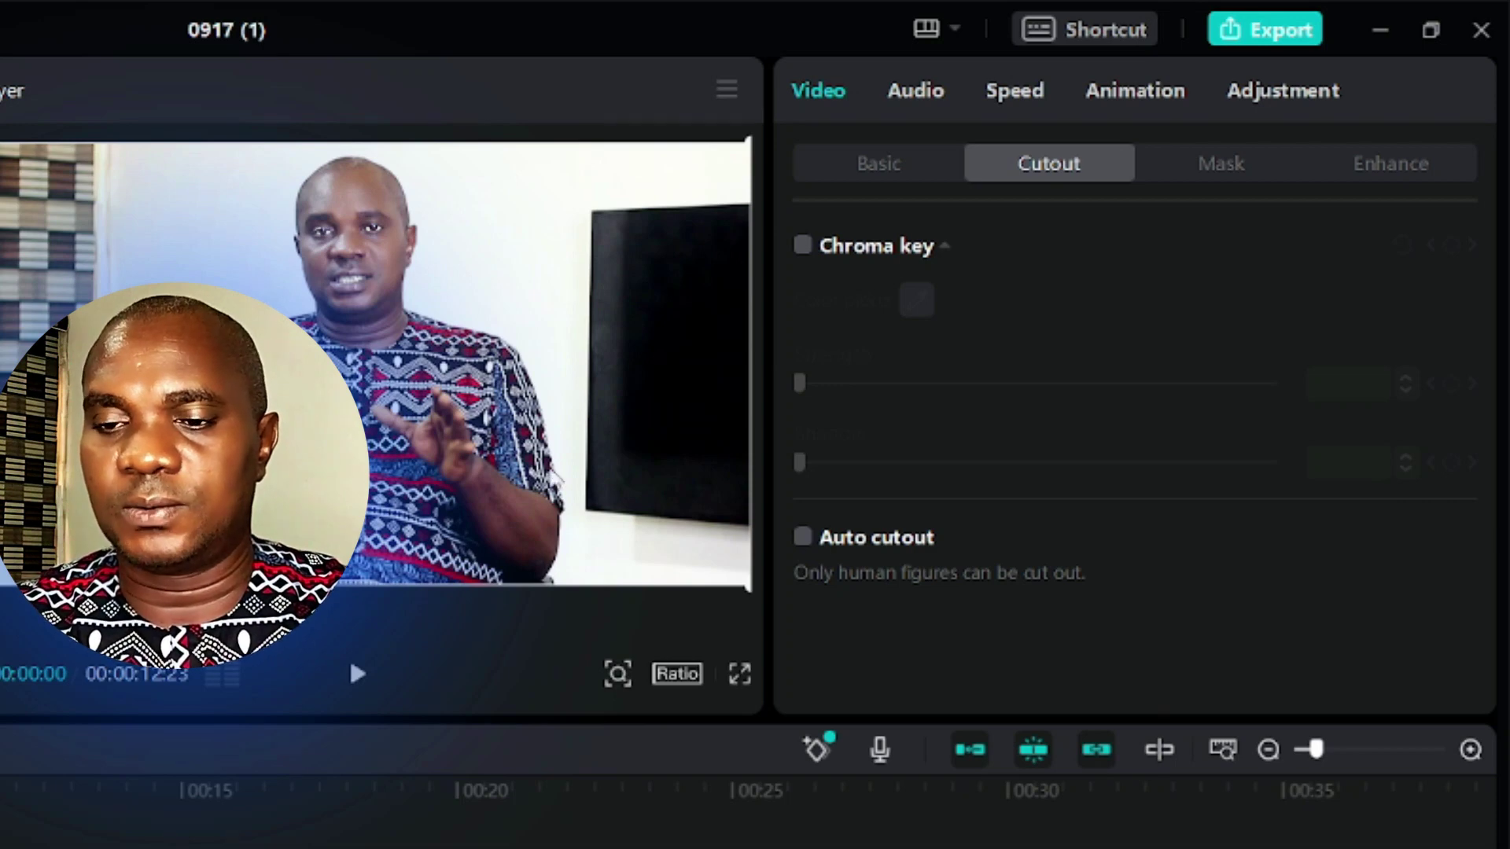
click(802, 540)
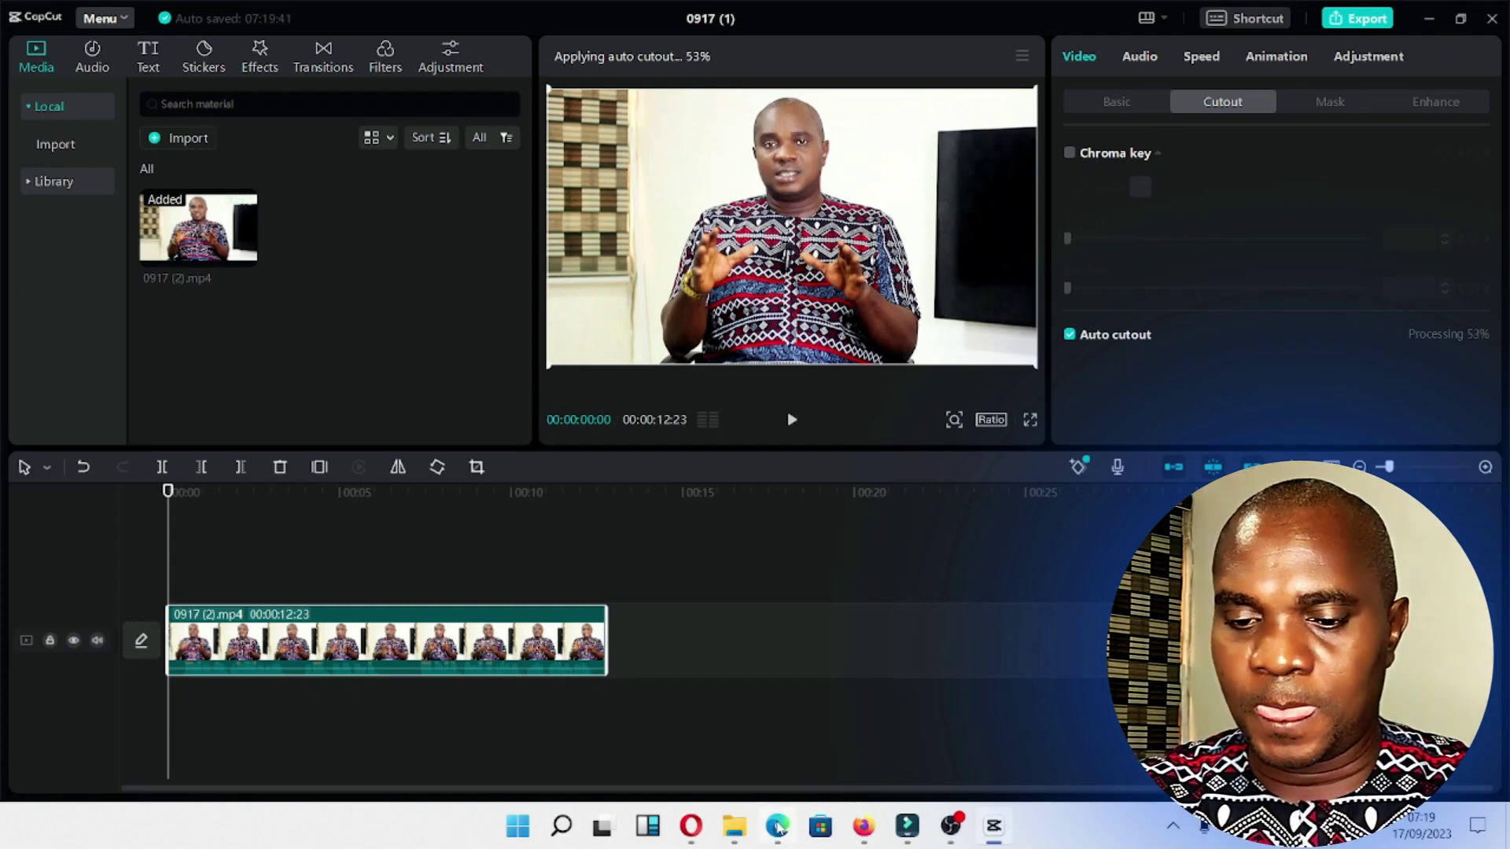
- Switch to Edge, go to google.com in a new tab and search 'background image'
click(776, 829)
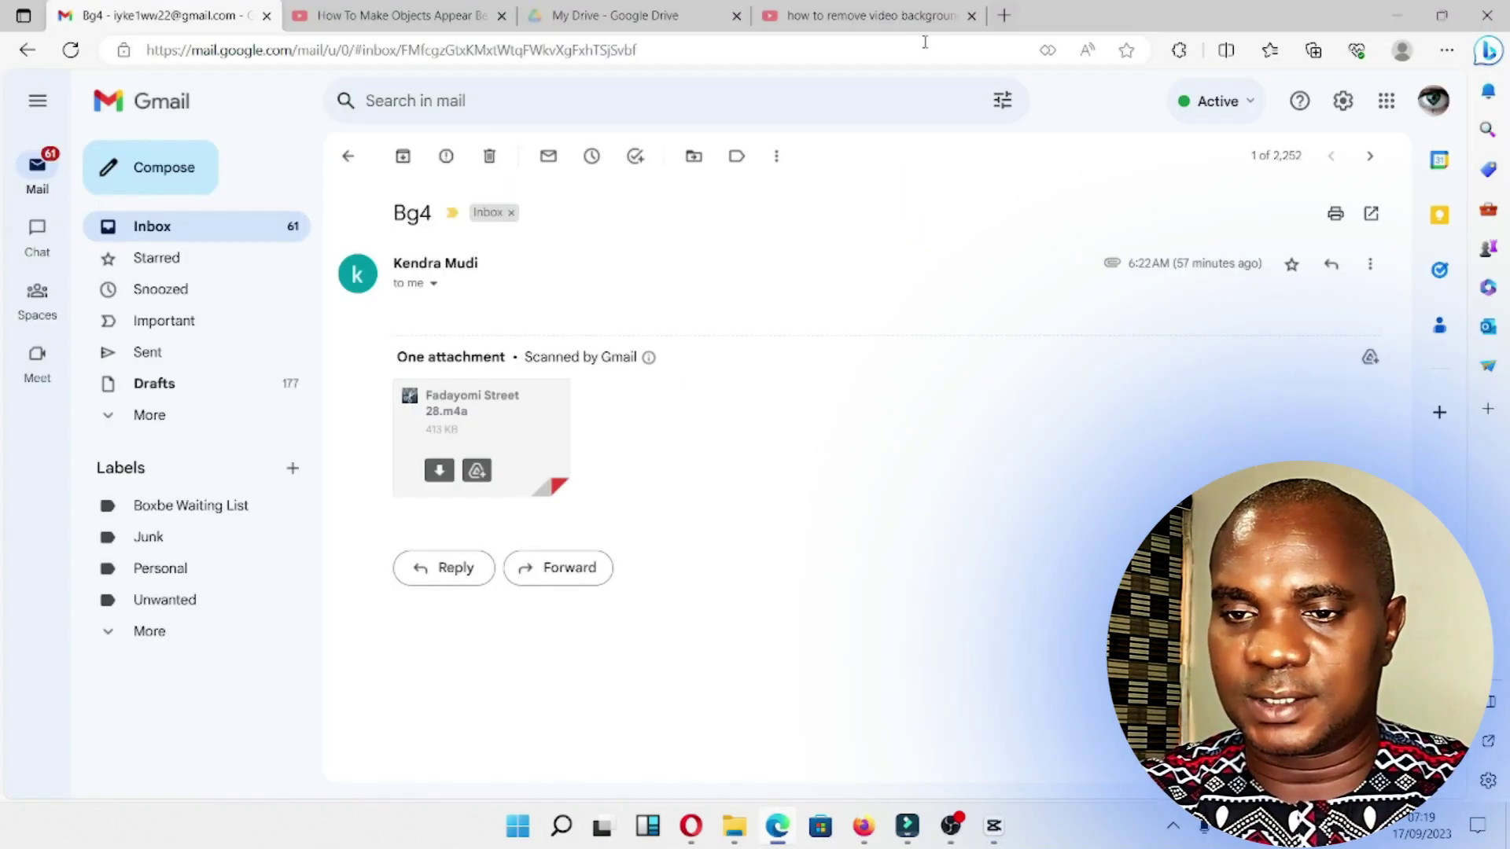
click(1004, 15)
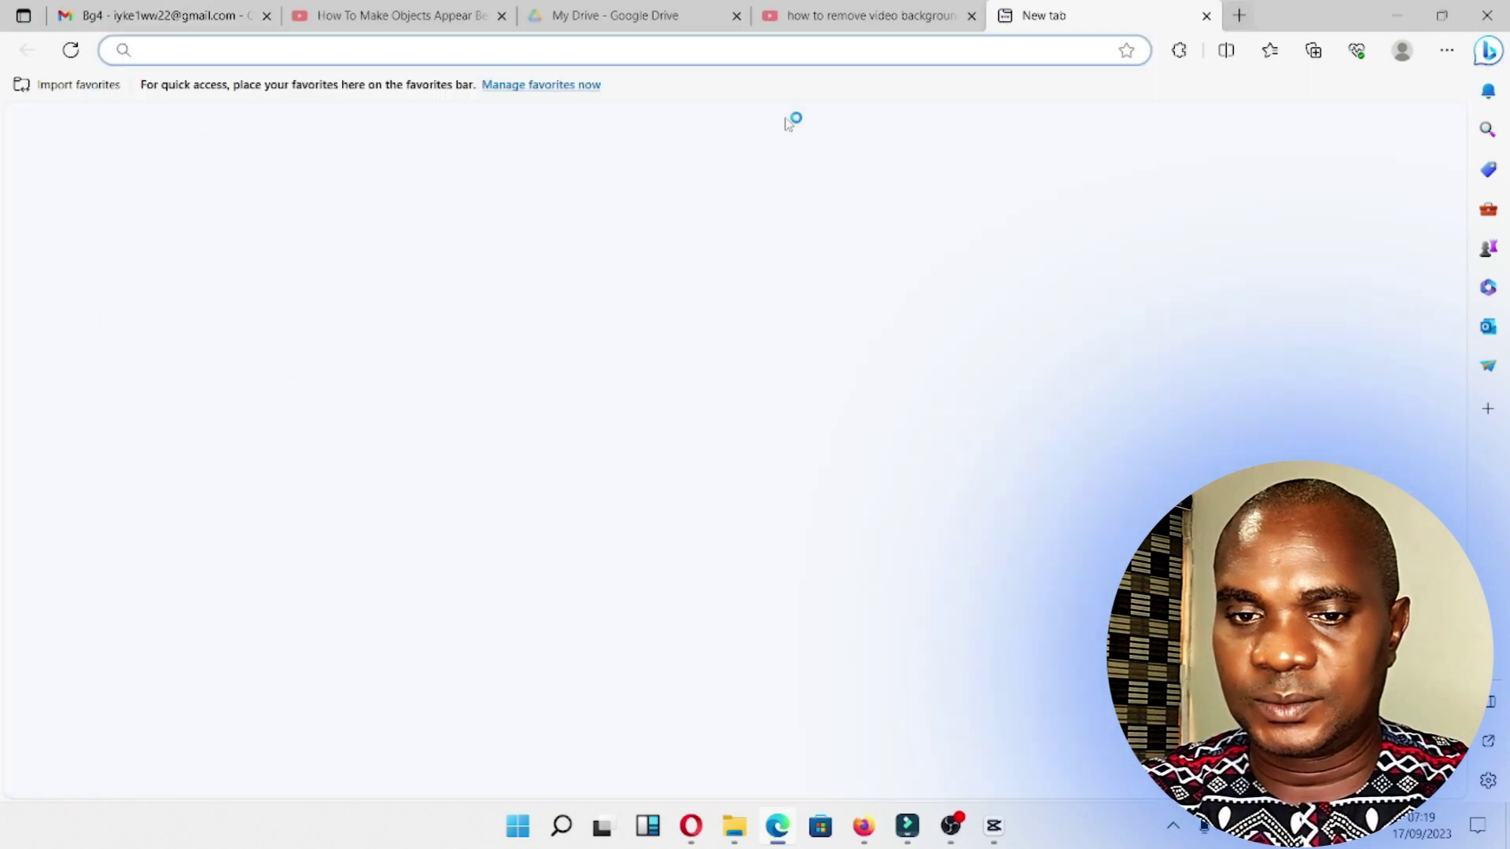
click(509, 48)
text(google.com)
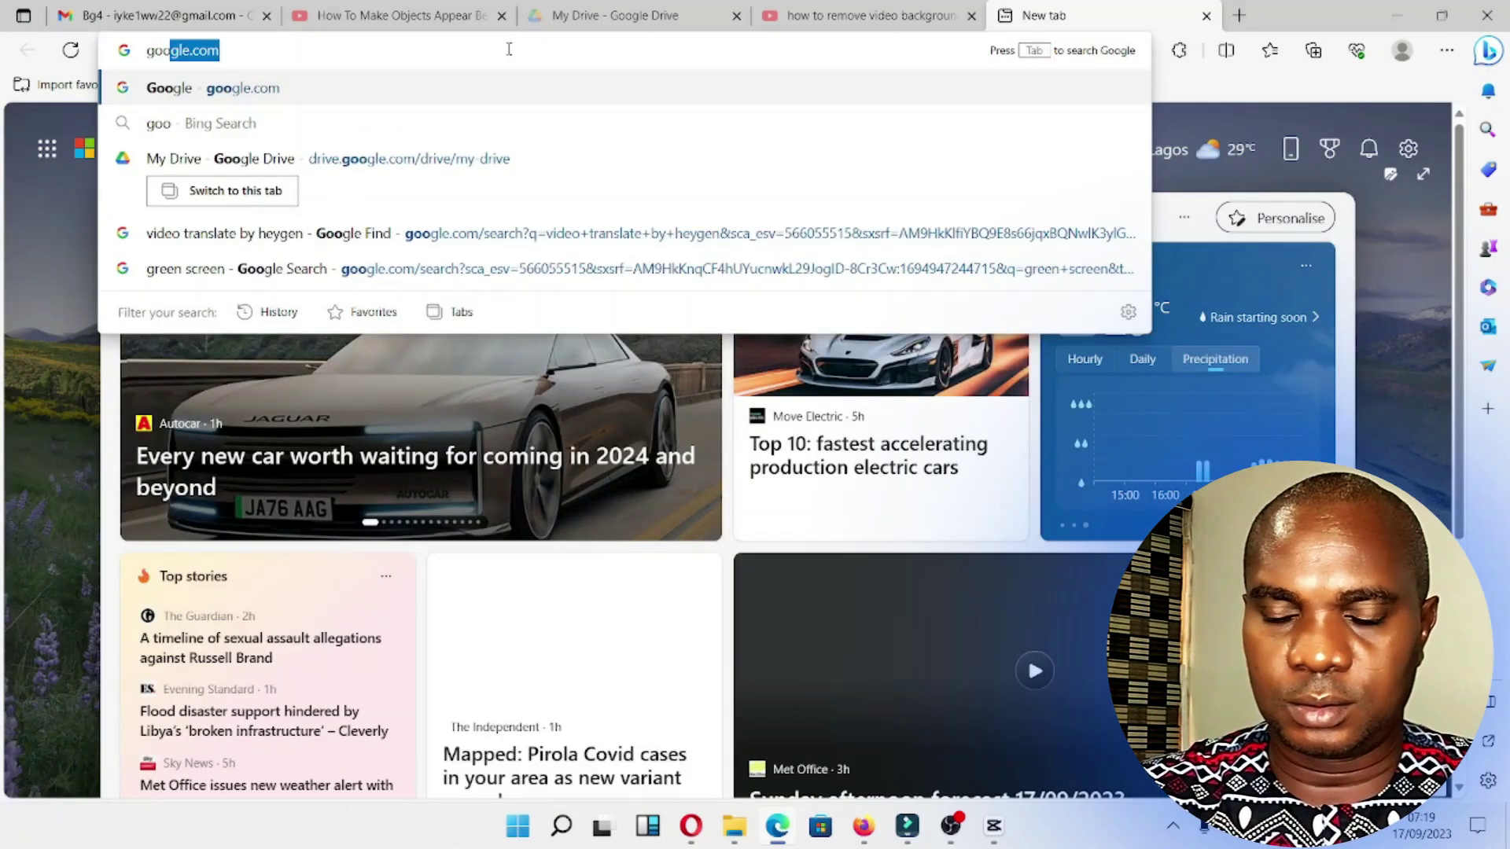
key(Return)
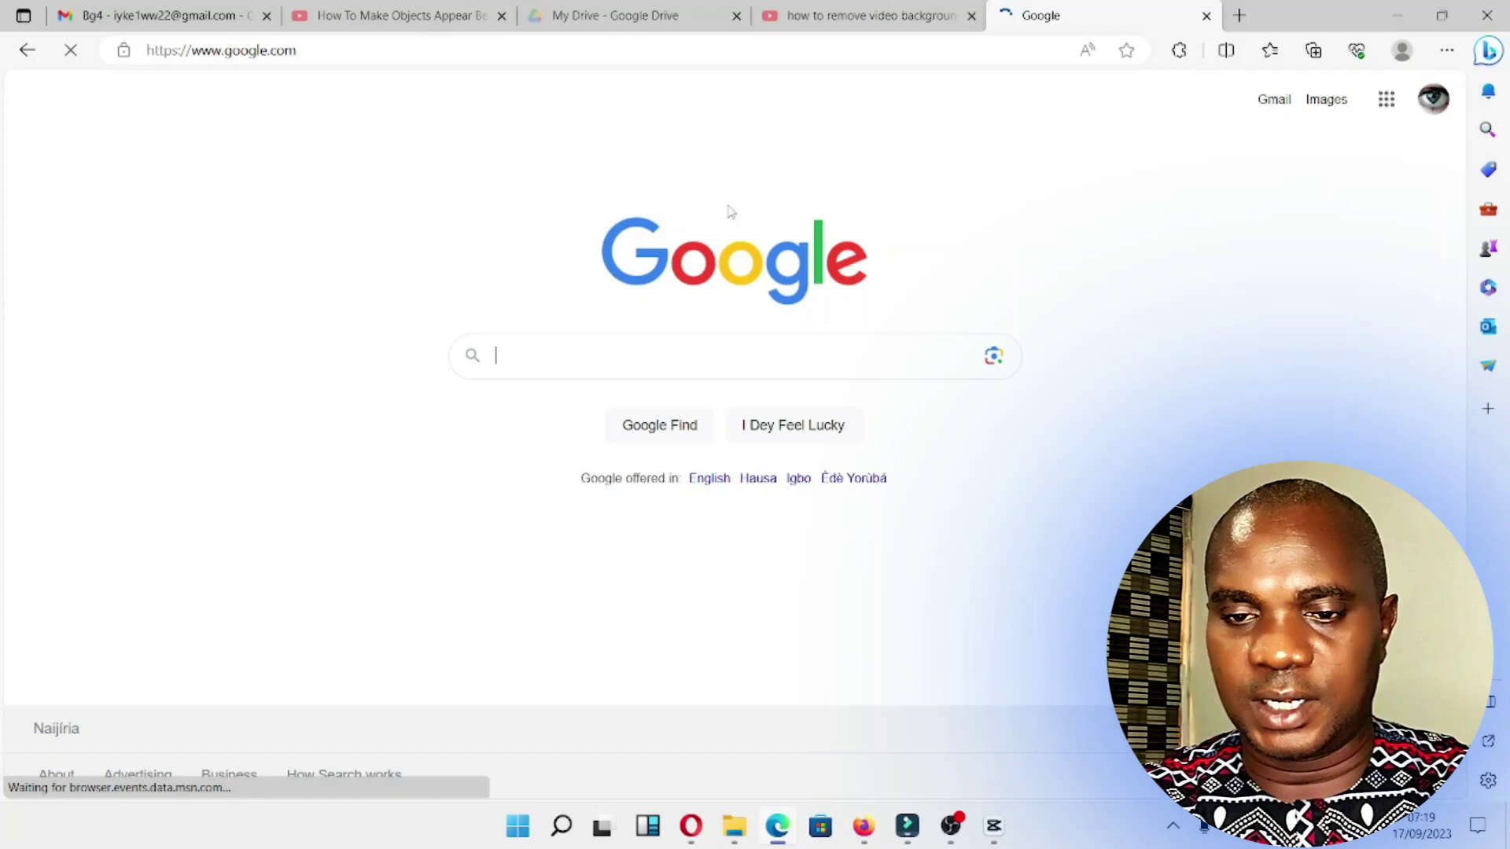
click(550, 346)
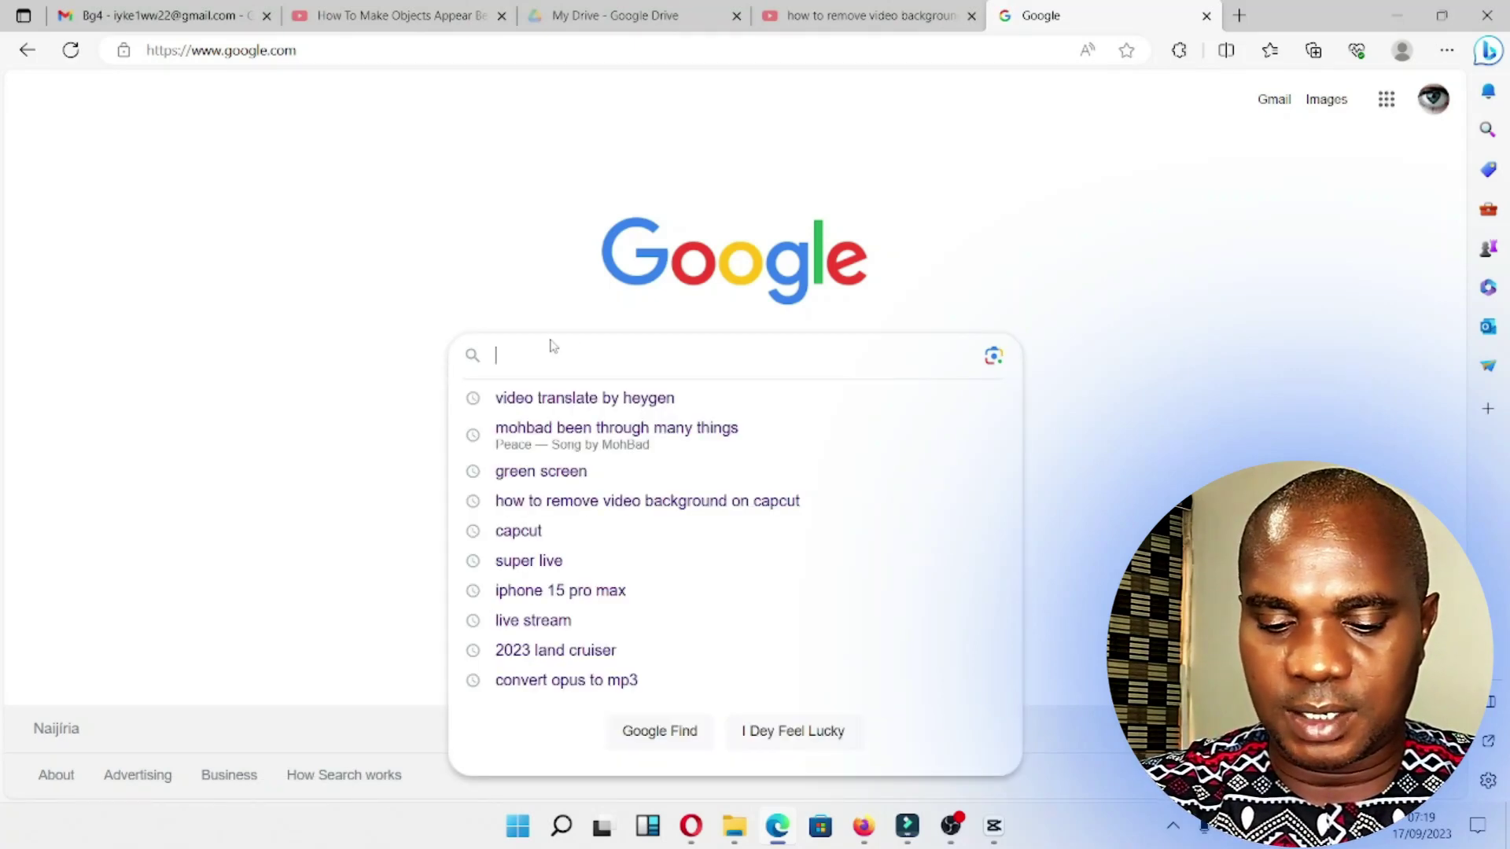
text(back)
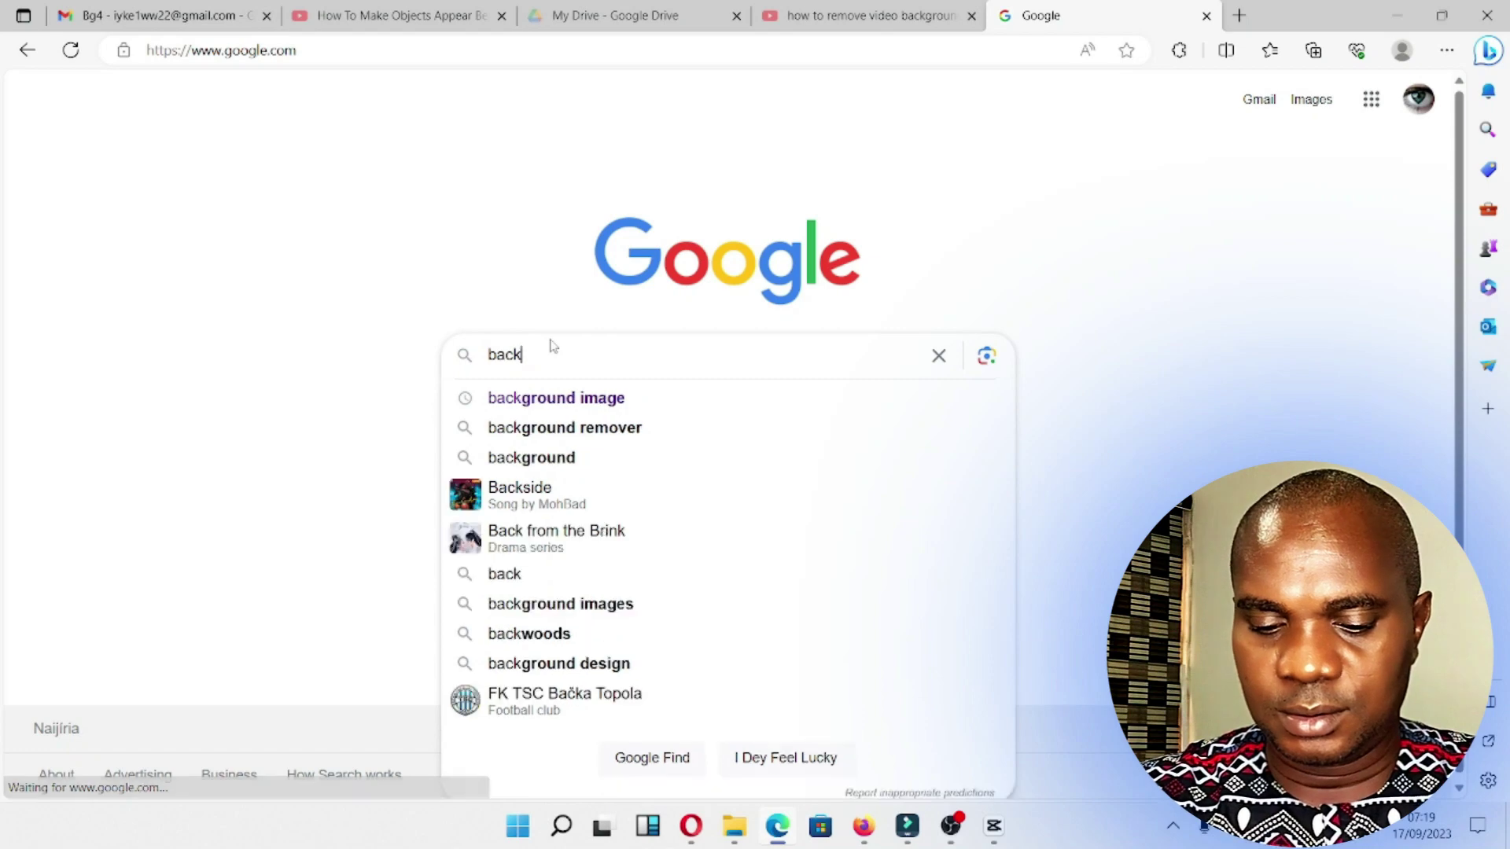
text(ground im)
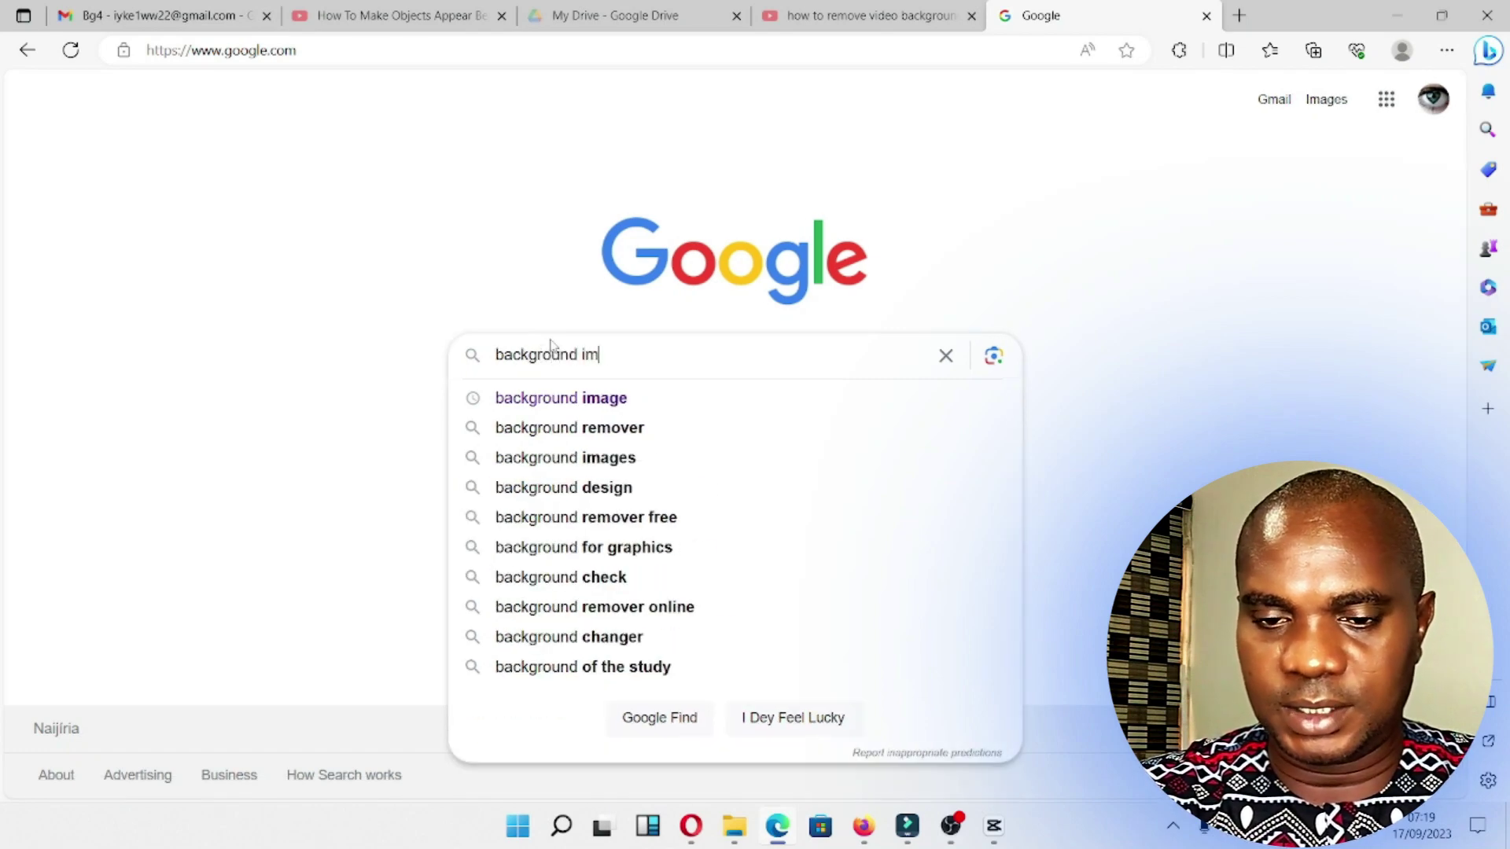
text(age)
key(Return)
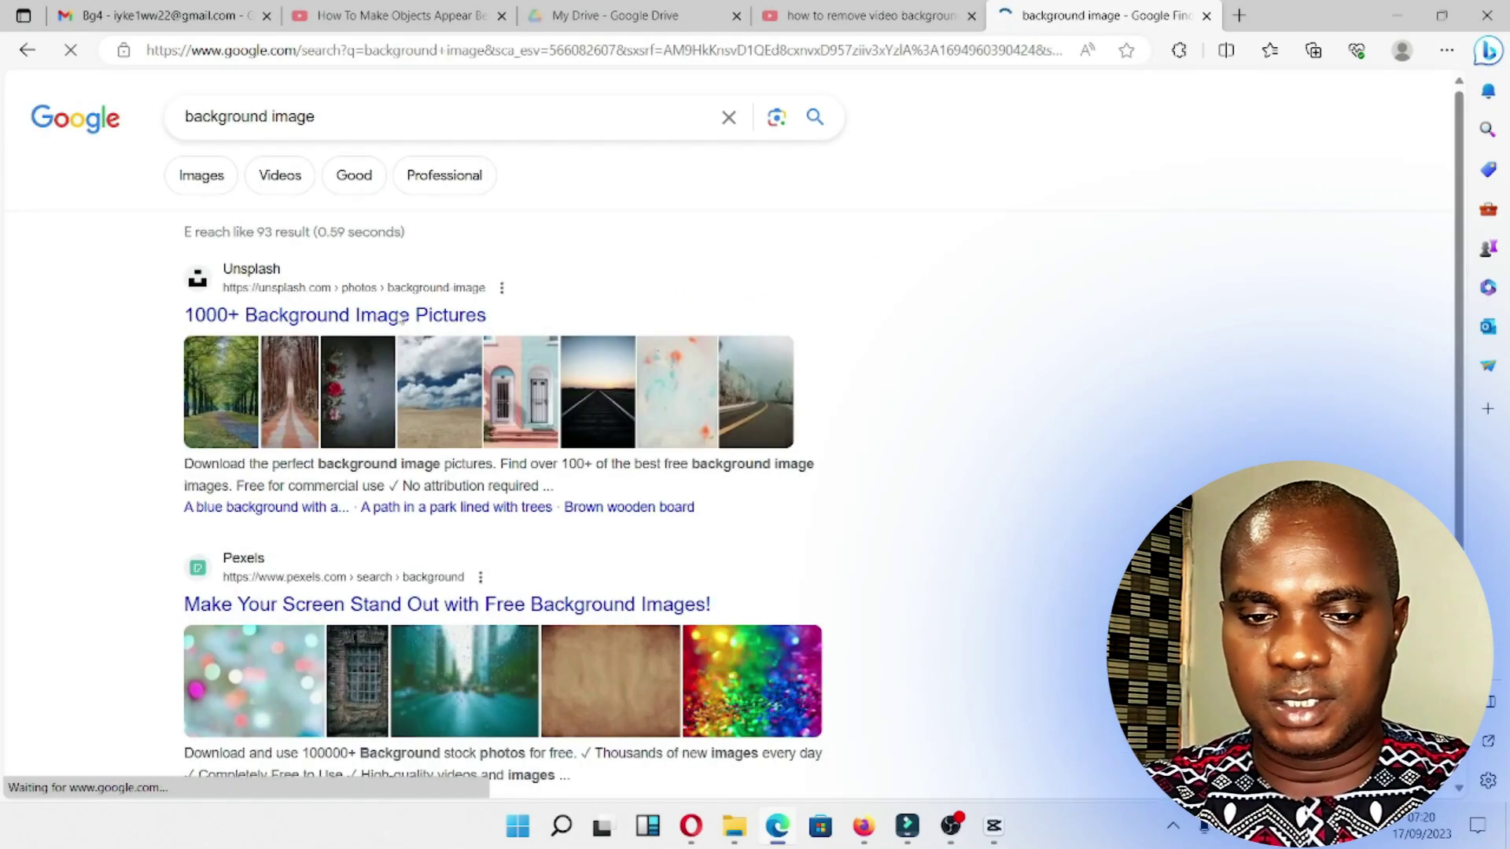
- Switch to image results and save the sunset-over-lake image into Downloads
click(210, 180)
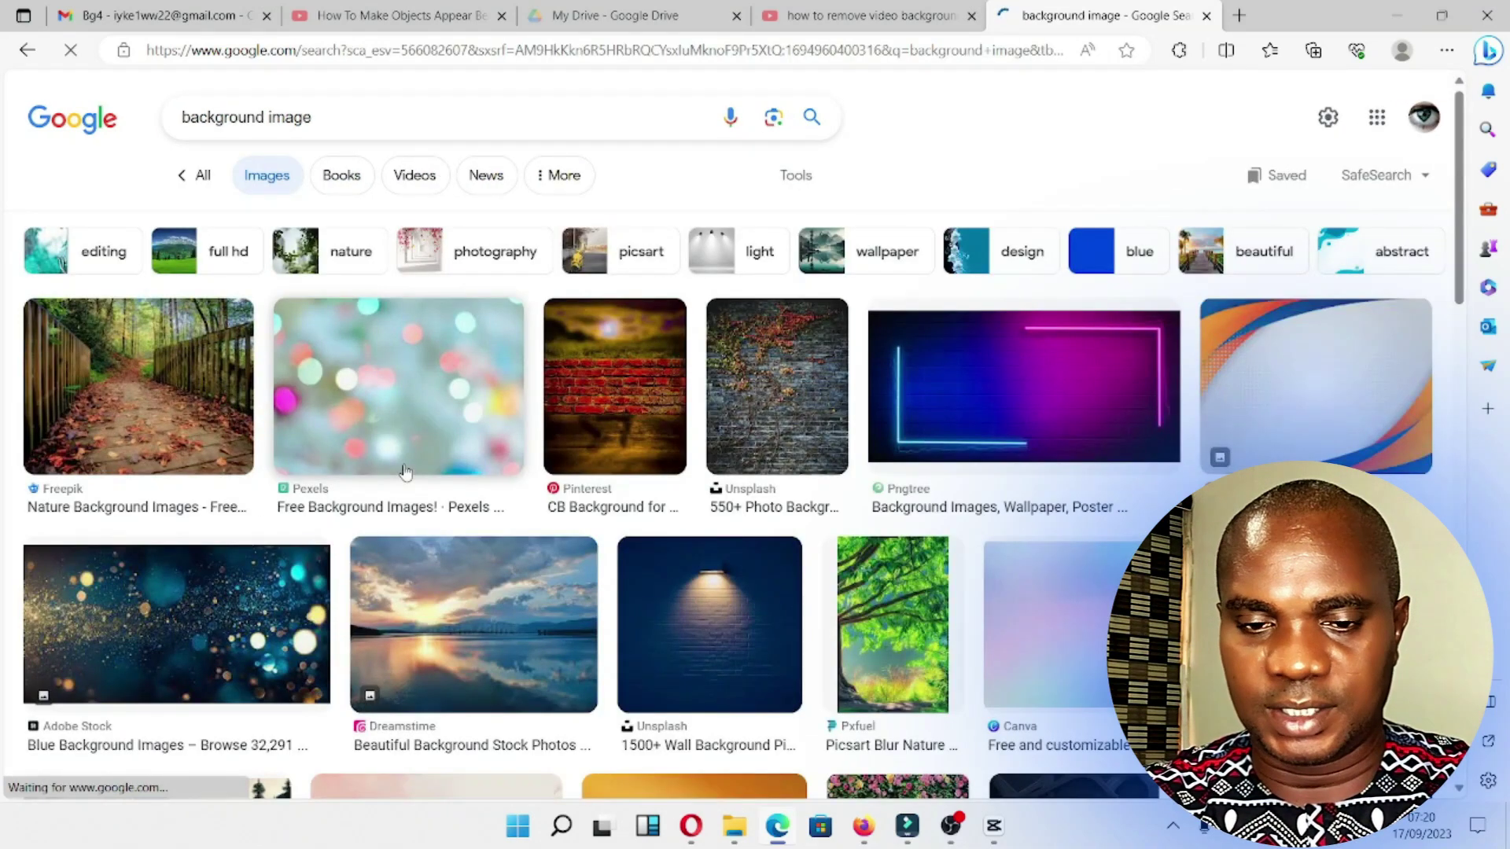
scroll(583, 429, down, 3)
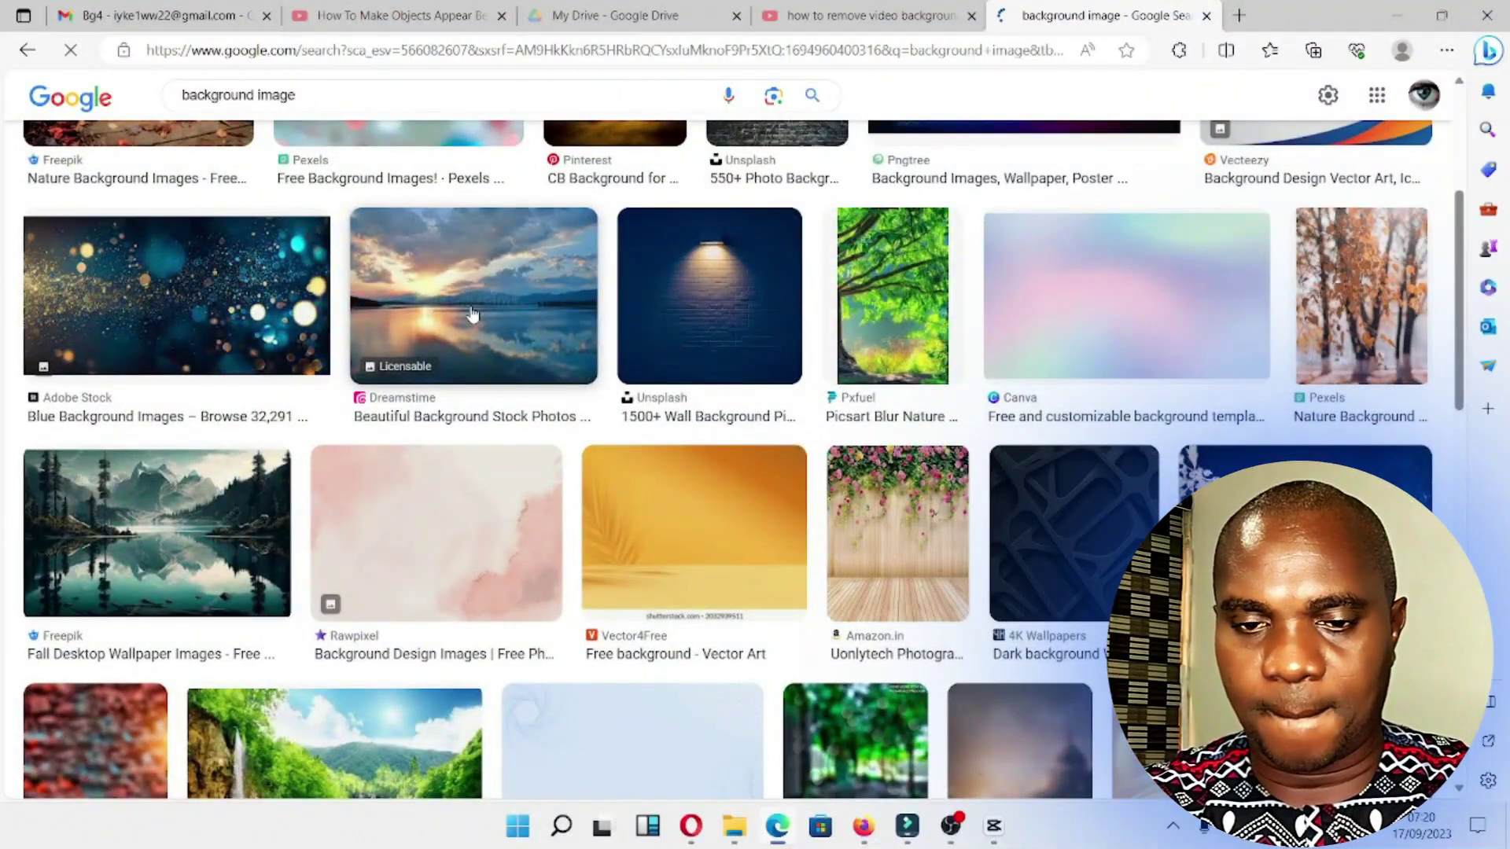
click(470, 314)
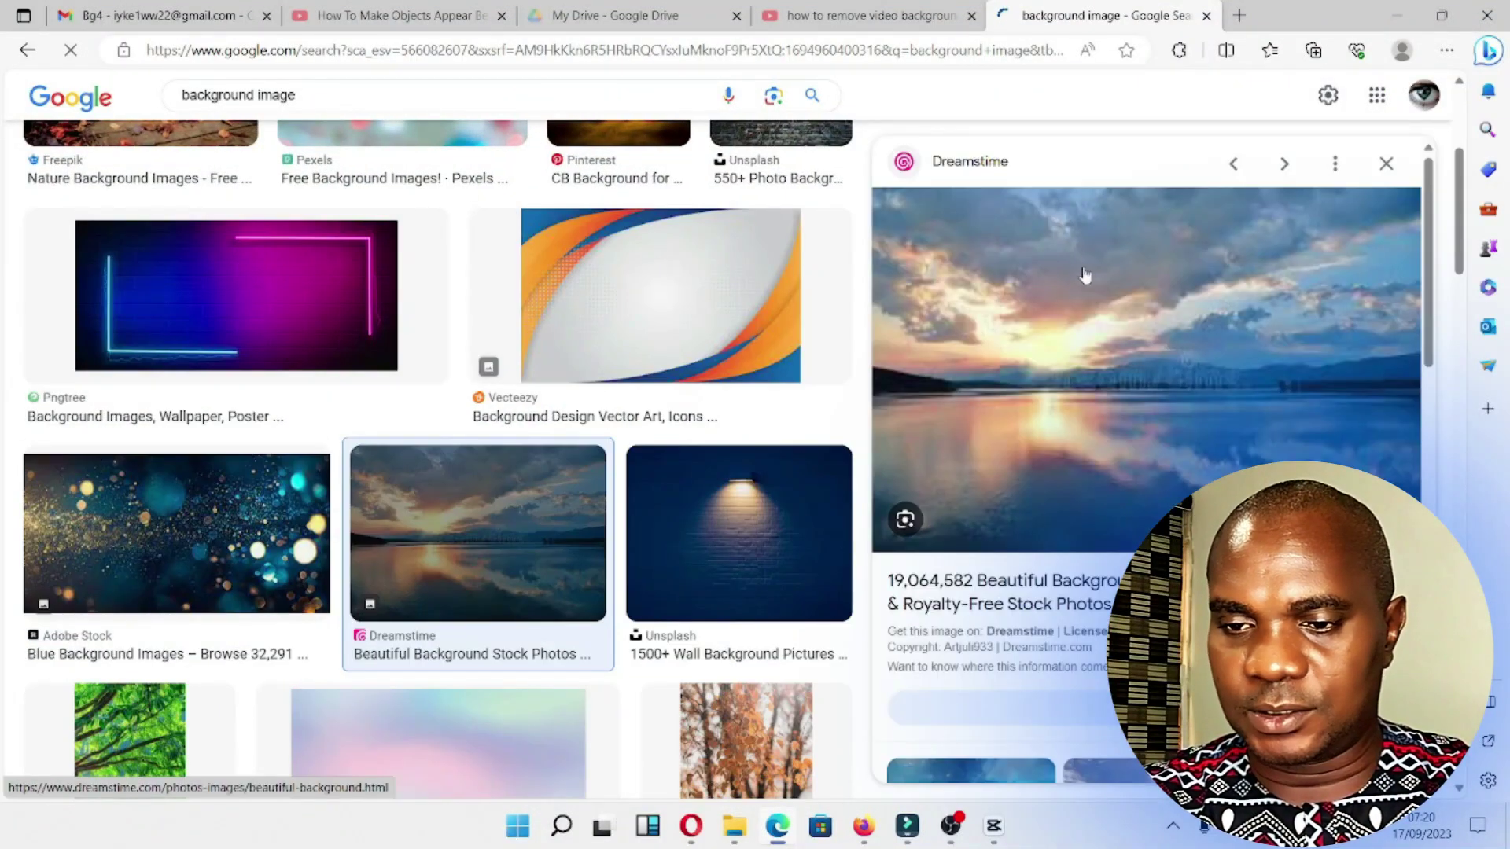
right_click(1093, 311)
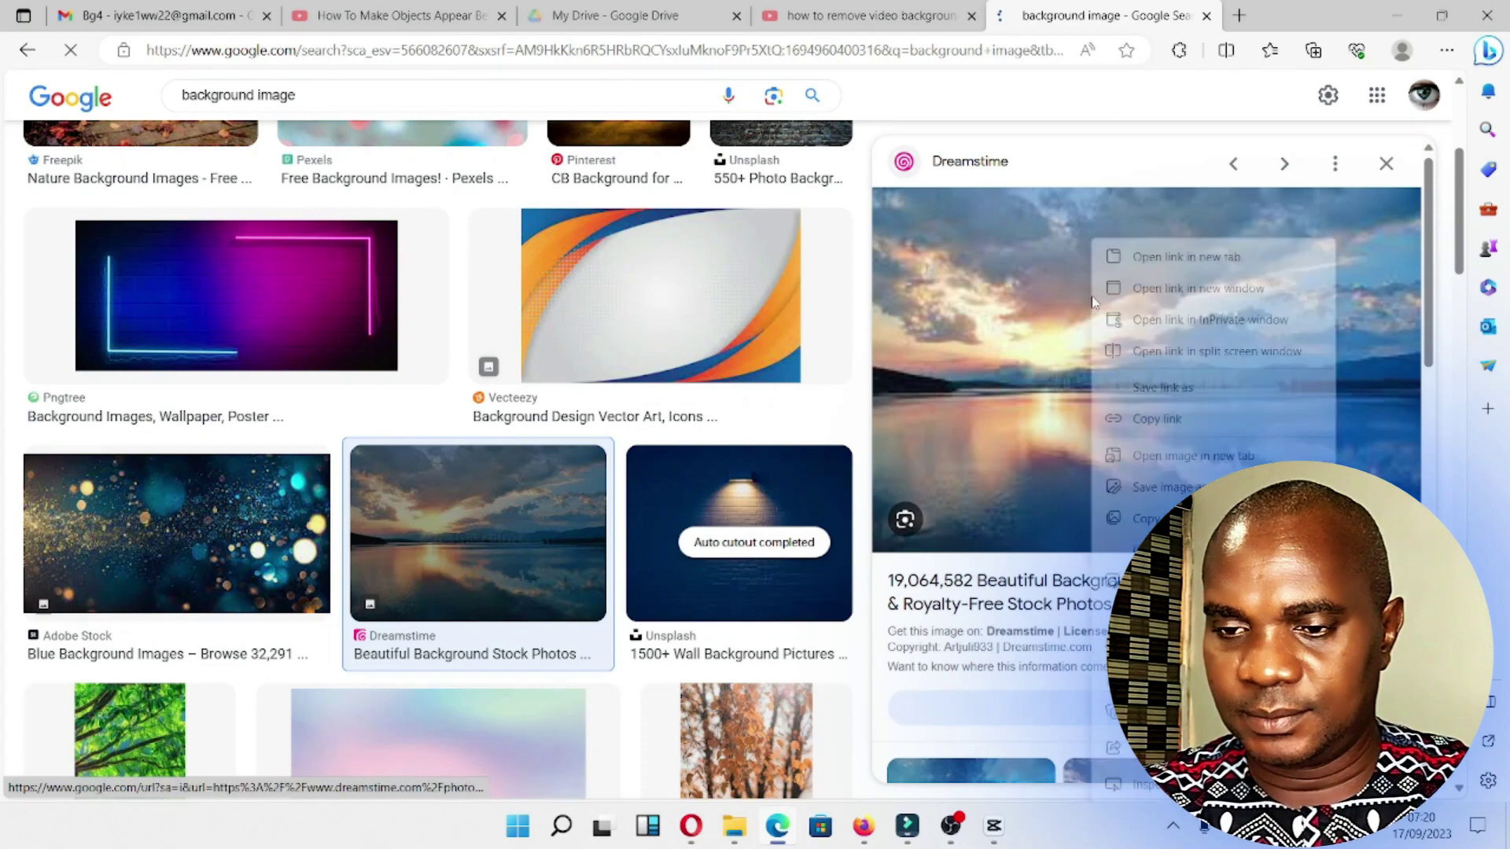
right_click(1064, 505)
click(1132, 613)
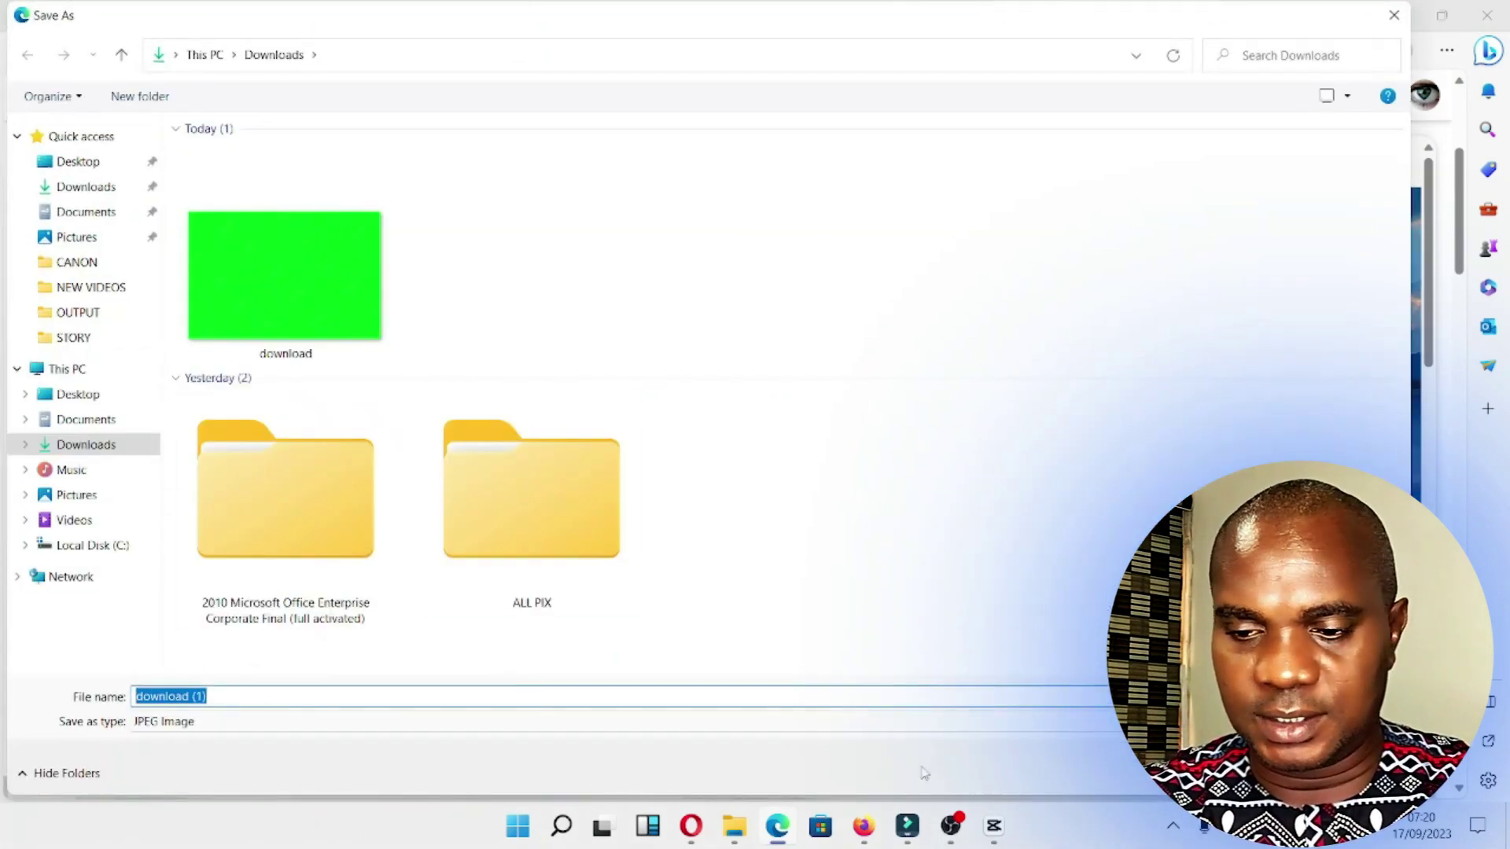
key(Return)
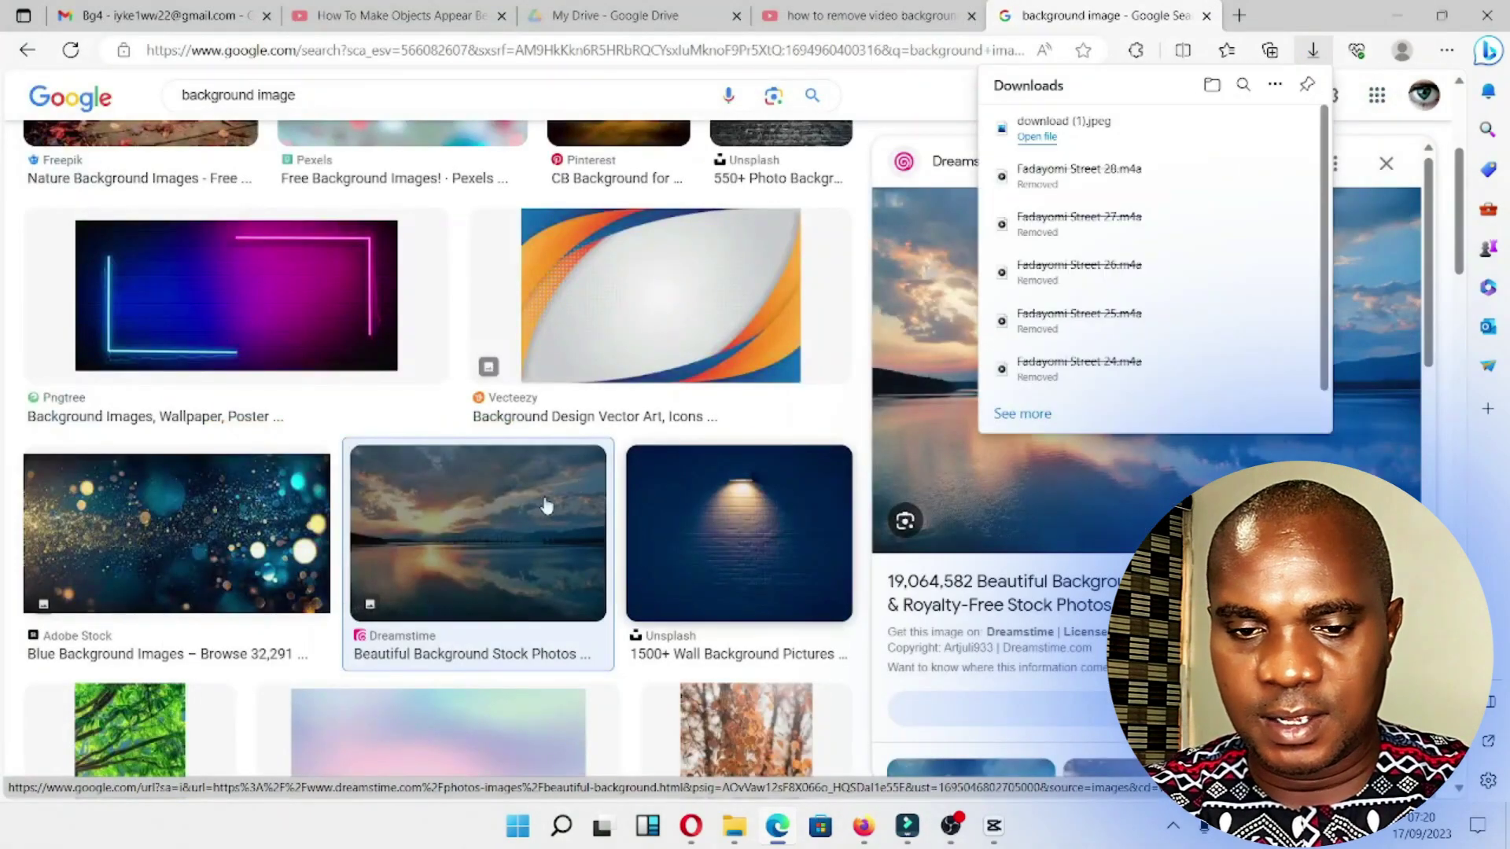
scroll(527, 500, up, 1)
scroll(527, 500, up, 2)
scroll(507, 495, down, 3)
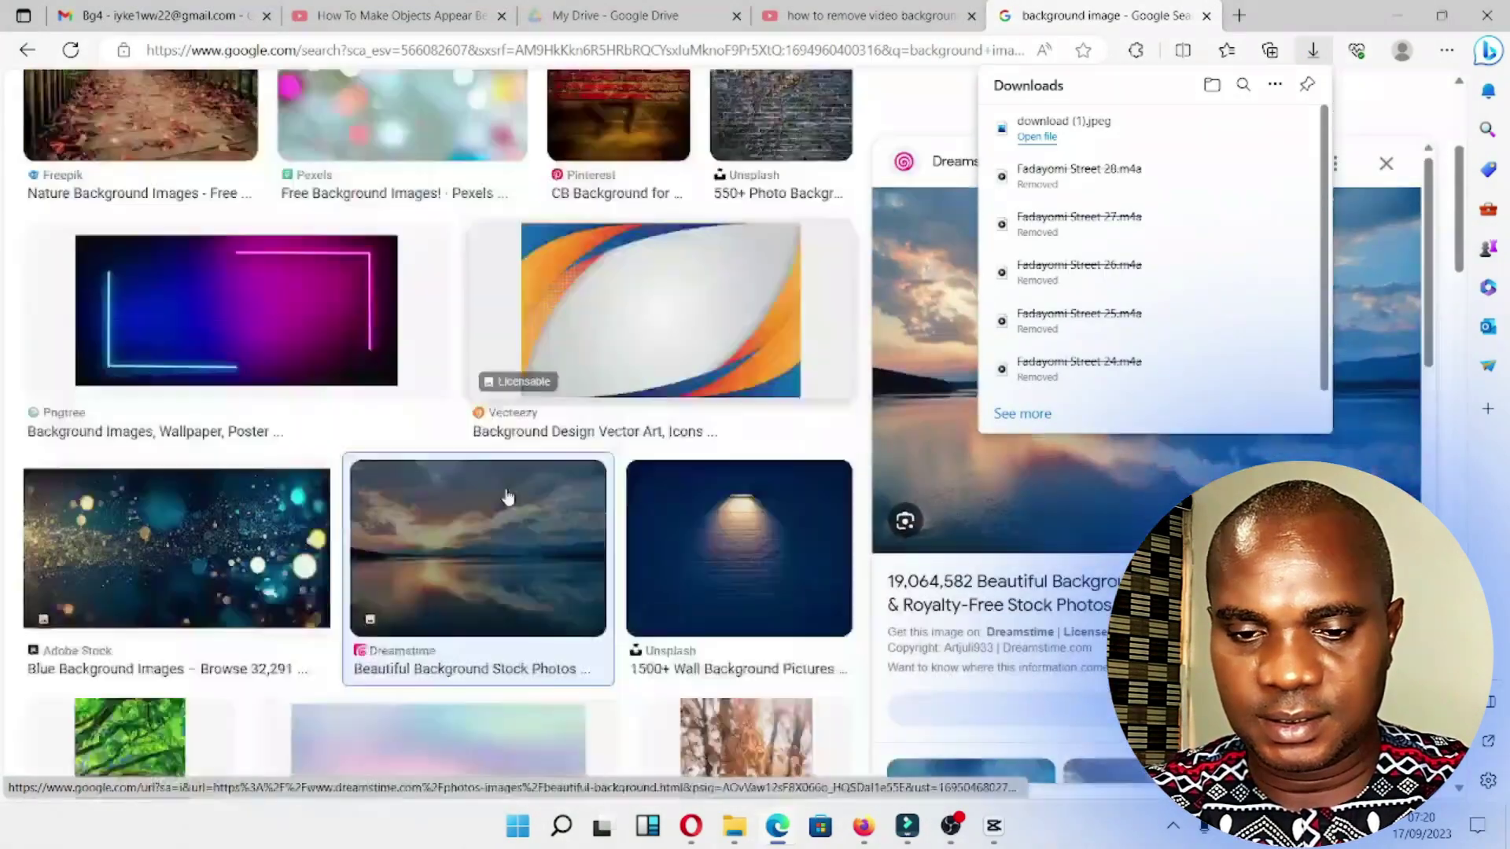
scroll(508, 495, down, 1)
- Save the blue bokeh background image into Downloads
click(230, 328)
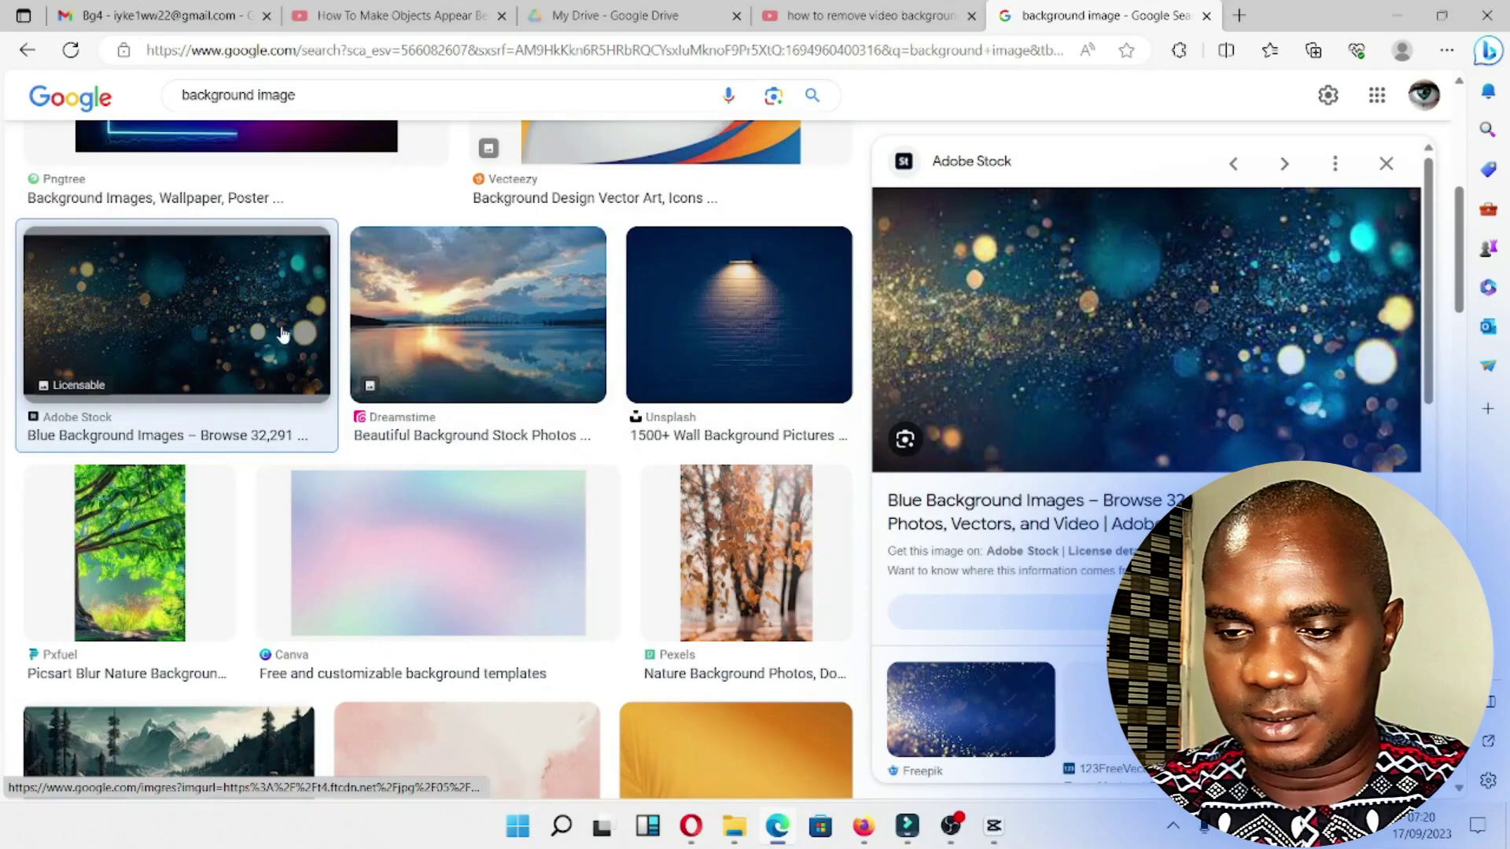
right_click(1109, 295)
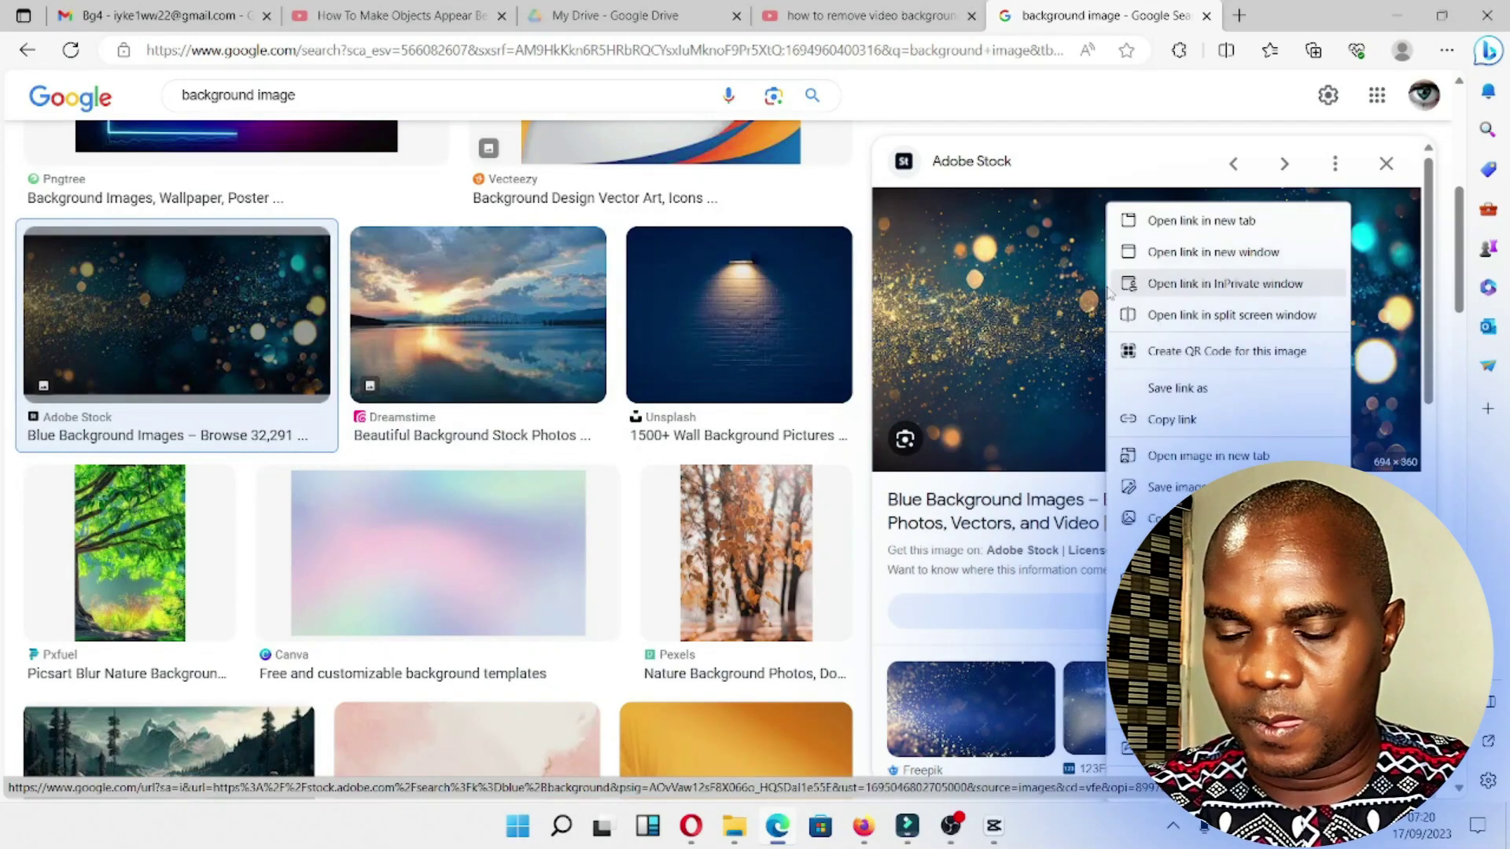
click(1162, 496)
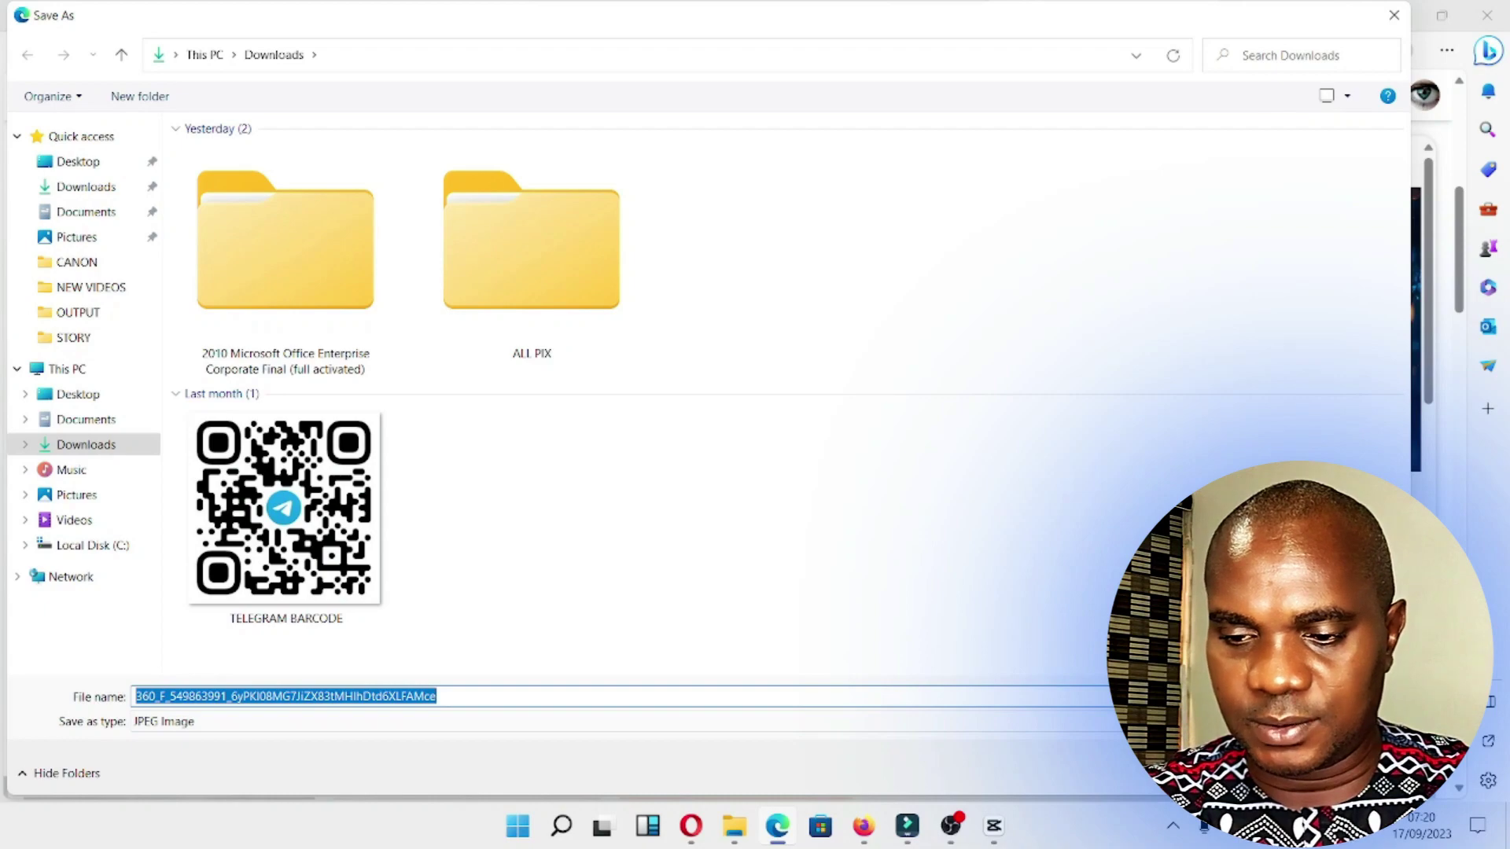
key(Return)
scroll(1048, 571, down, 2)
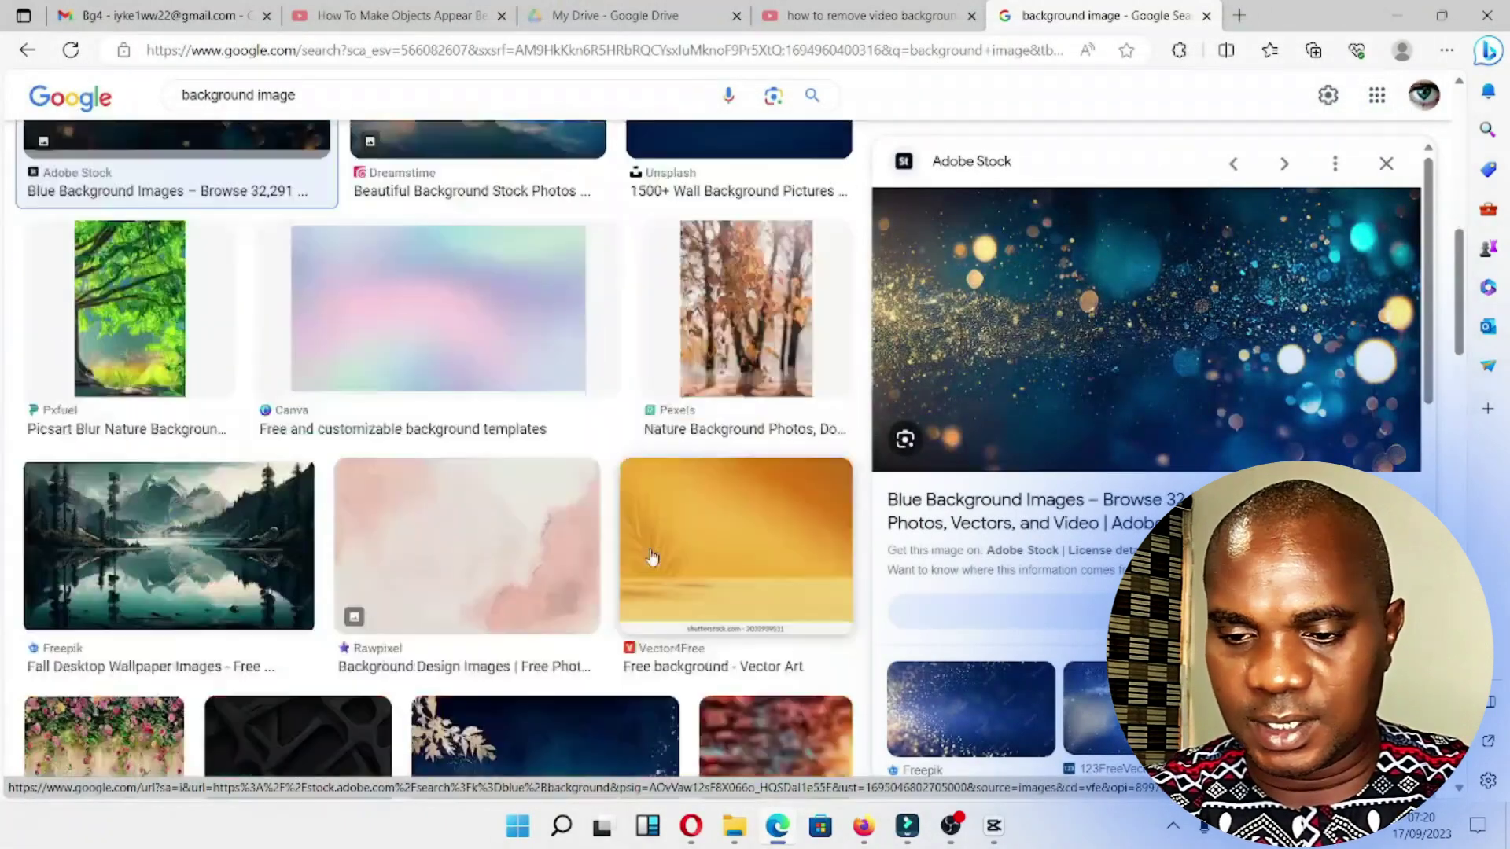
scroll(1049, 571, down, 2)
scroll(1048, 572, down, 2)
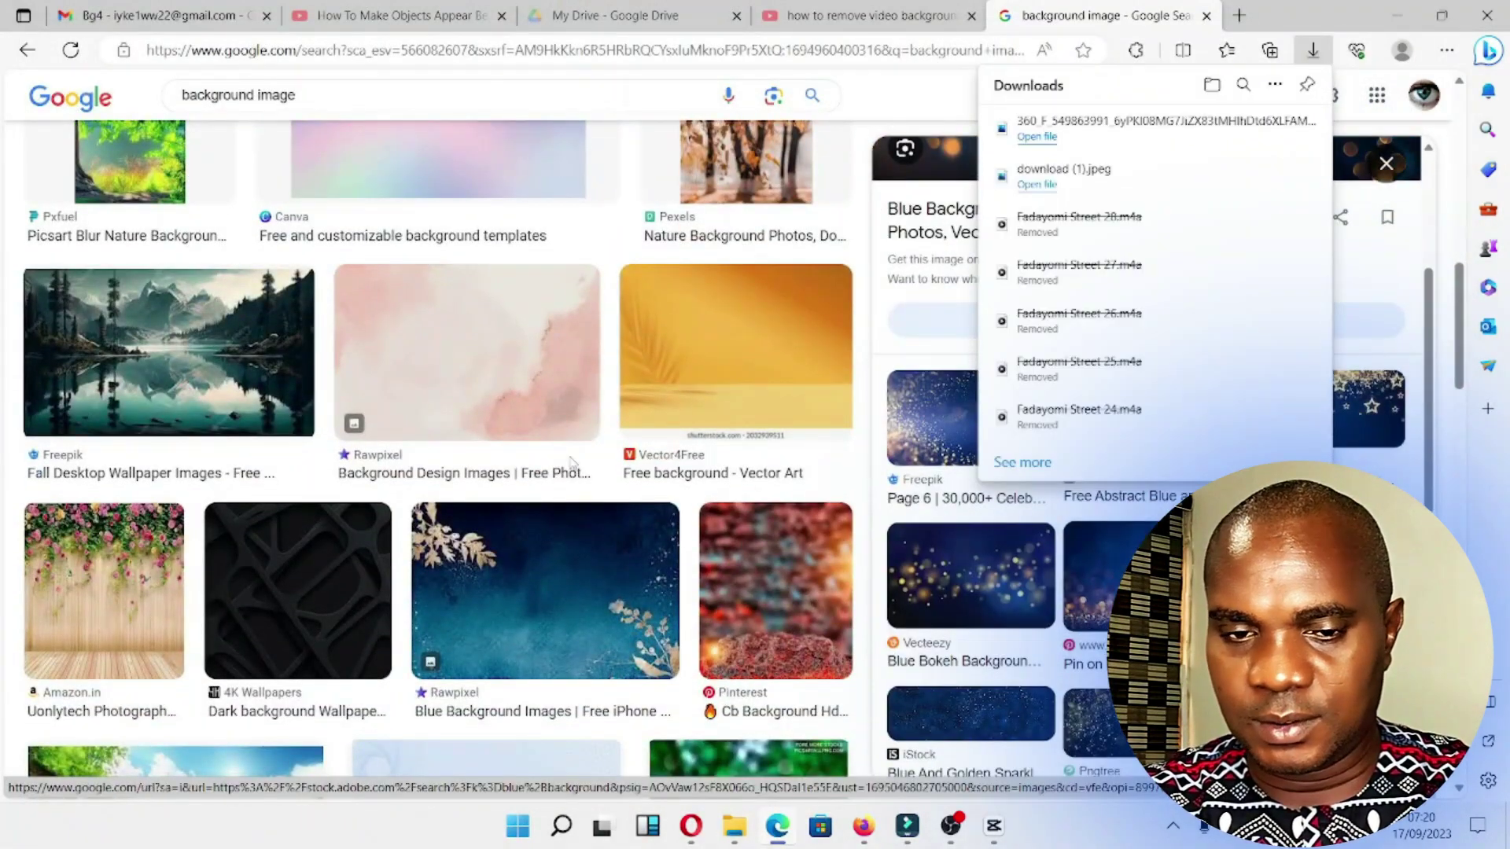
- Save the mountain lake image into Downloads and minimize the browser back to CapCut
click(222, 362)
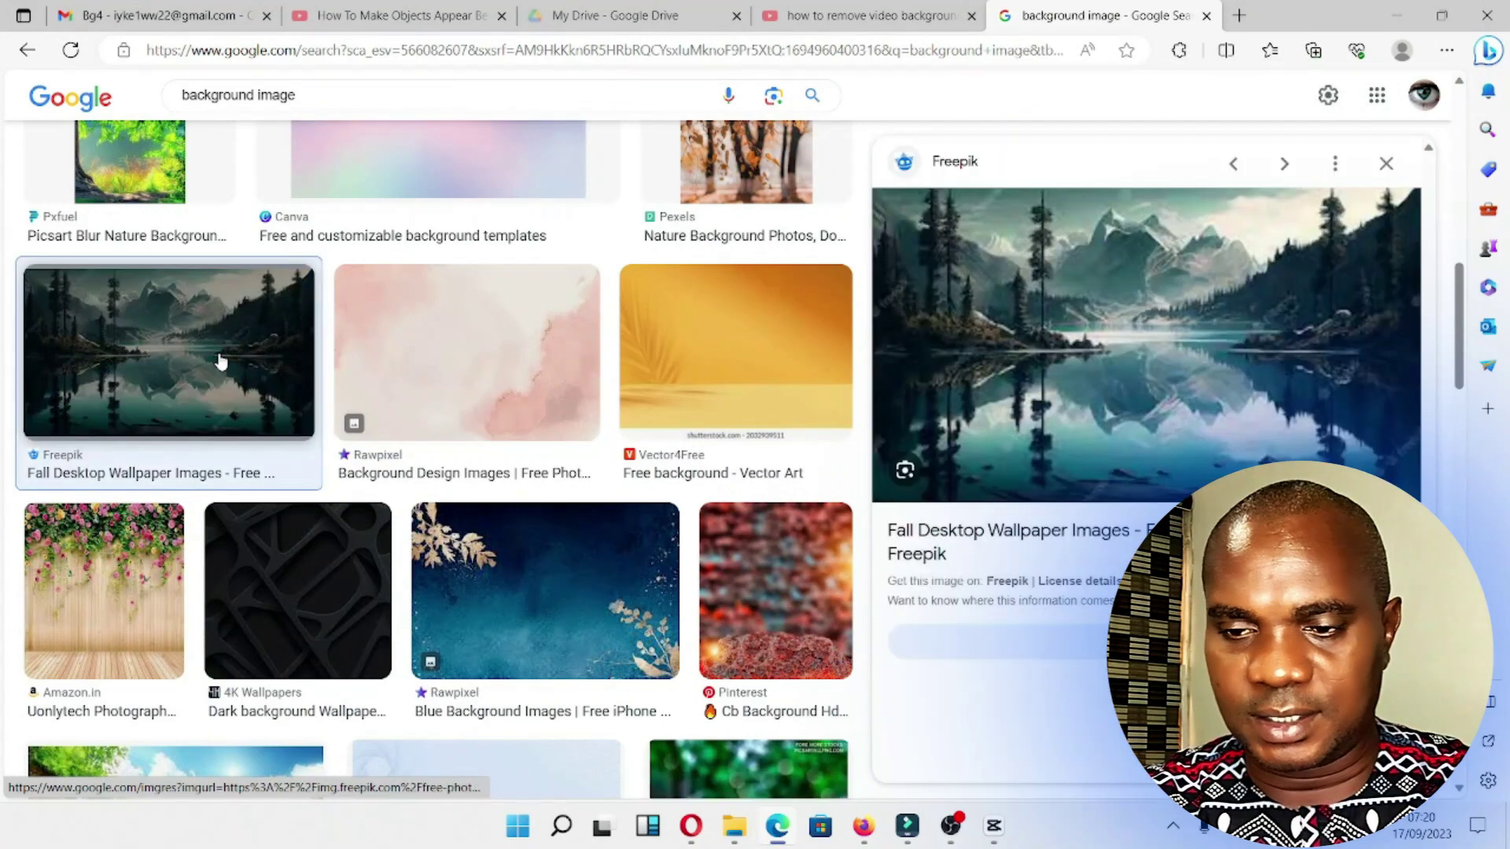
right_click(1094, 281)
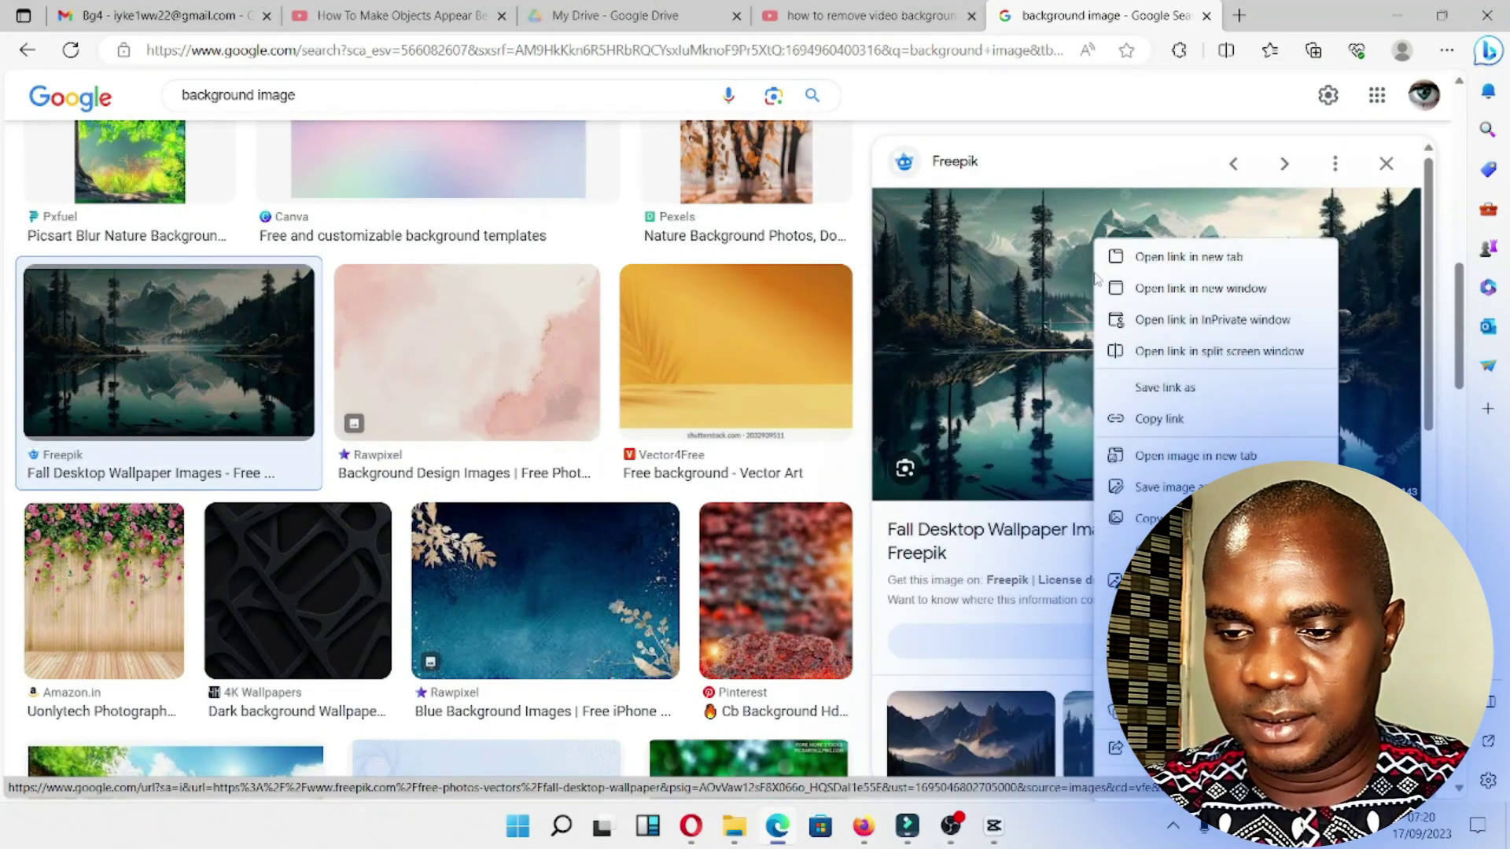
click(1156, 488)
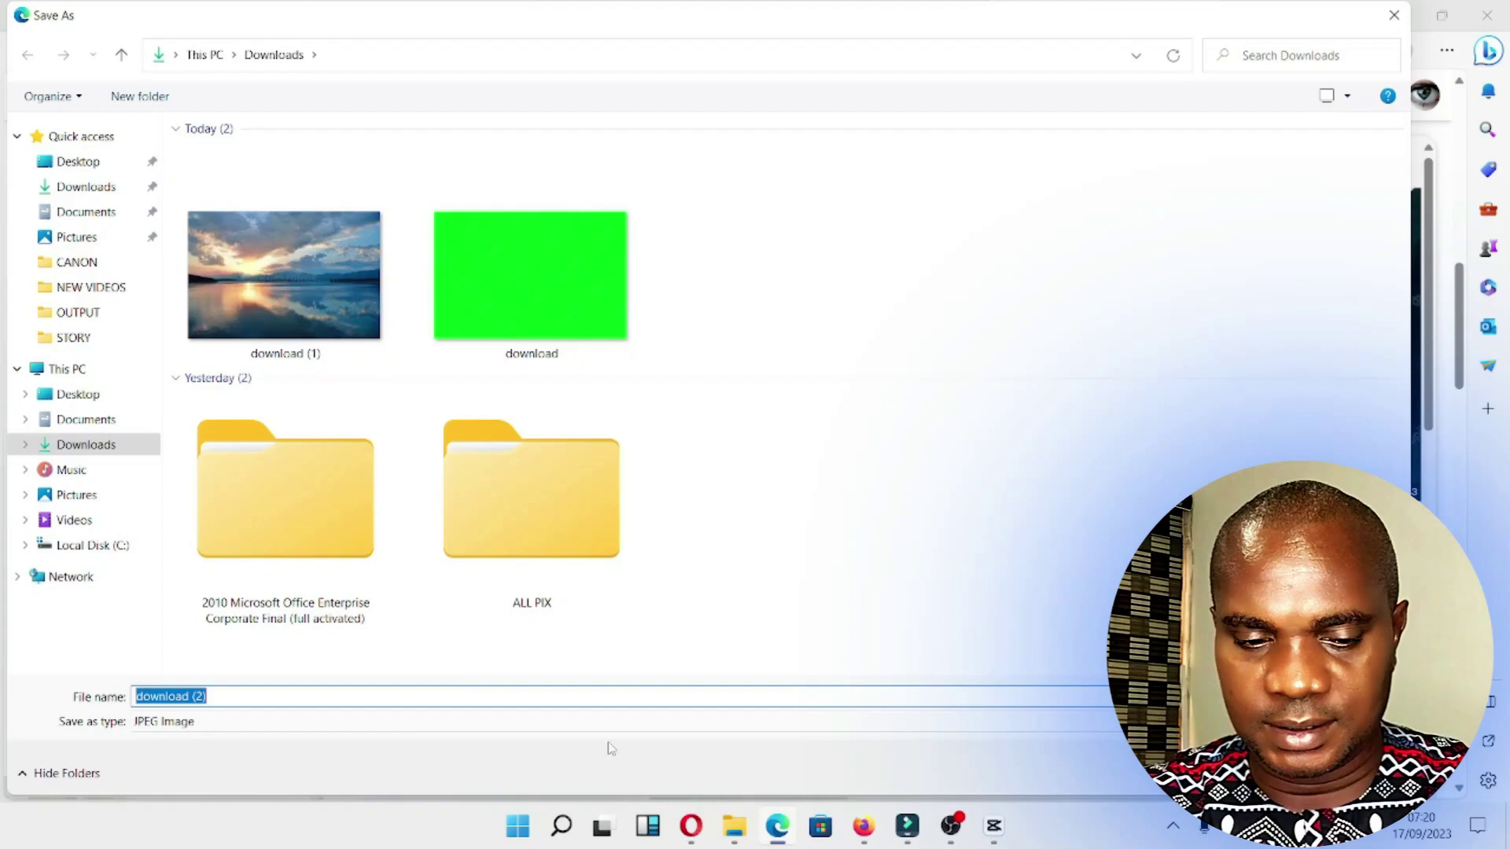
key(Return)
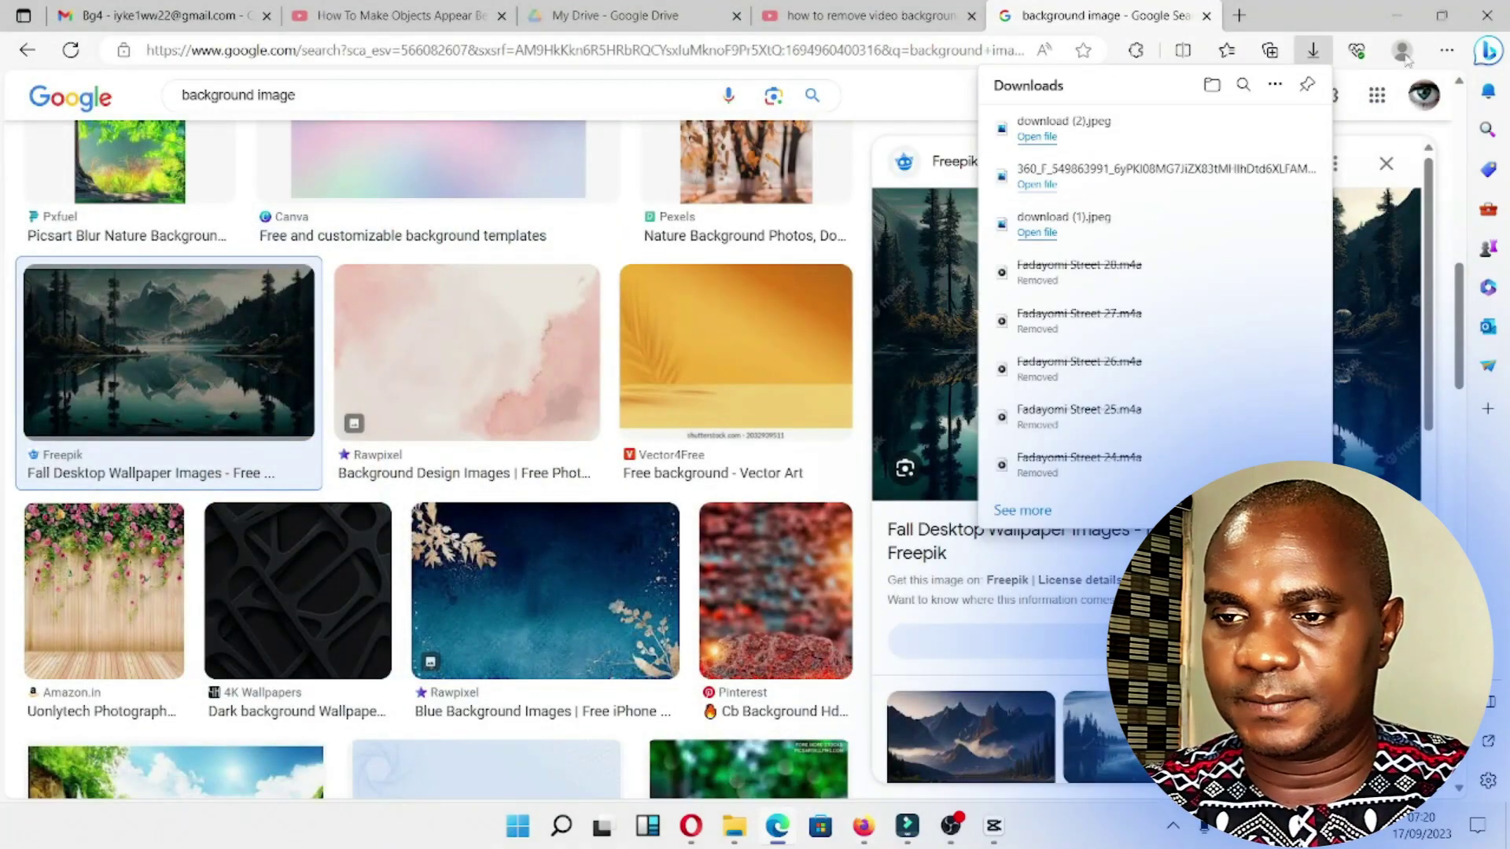
click(1398, 17)
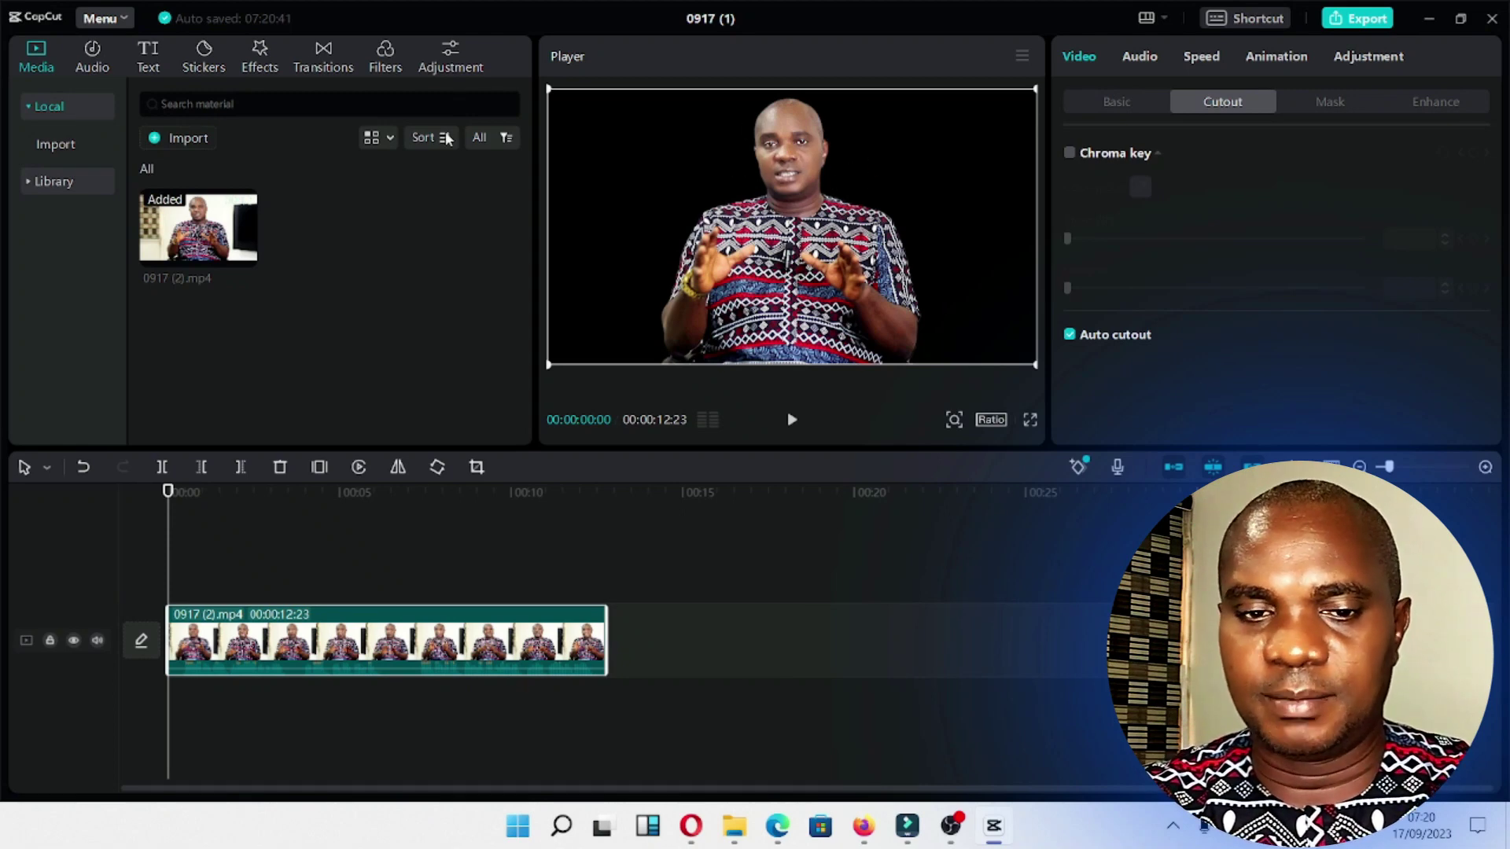
- Import the lake, bokeh and sunset images from Downloads into the project media
click(192, 140)
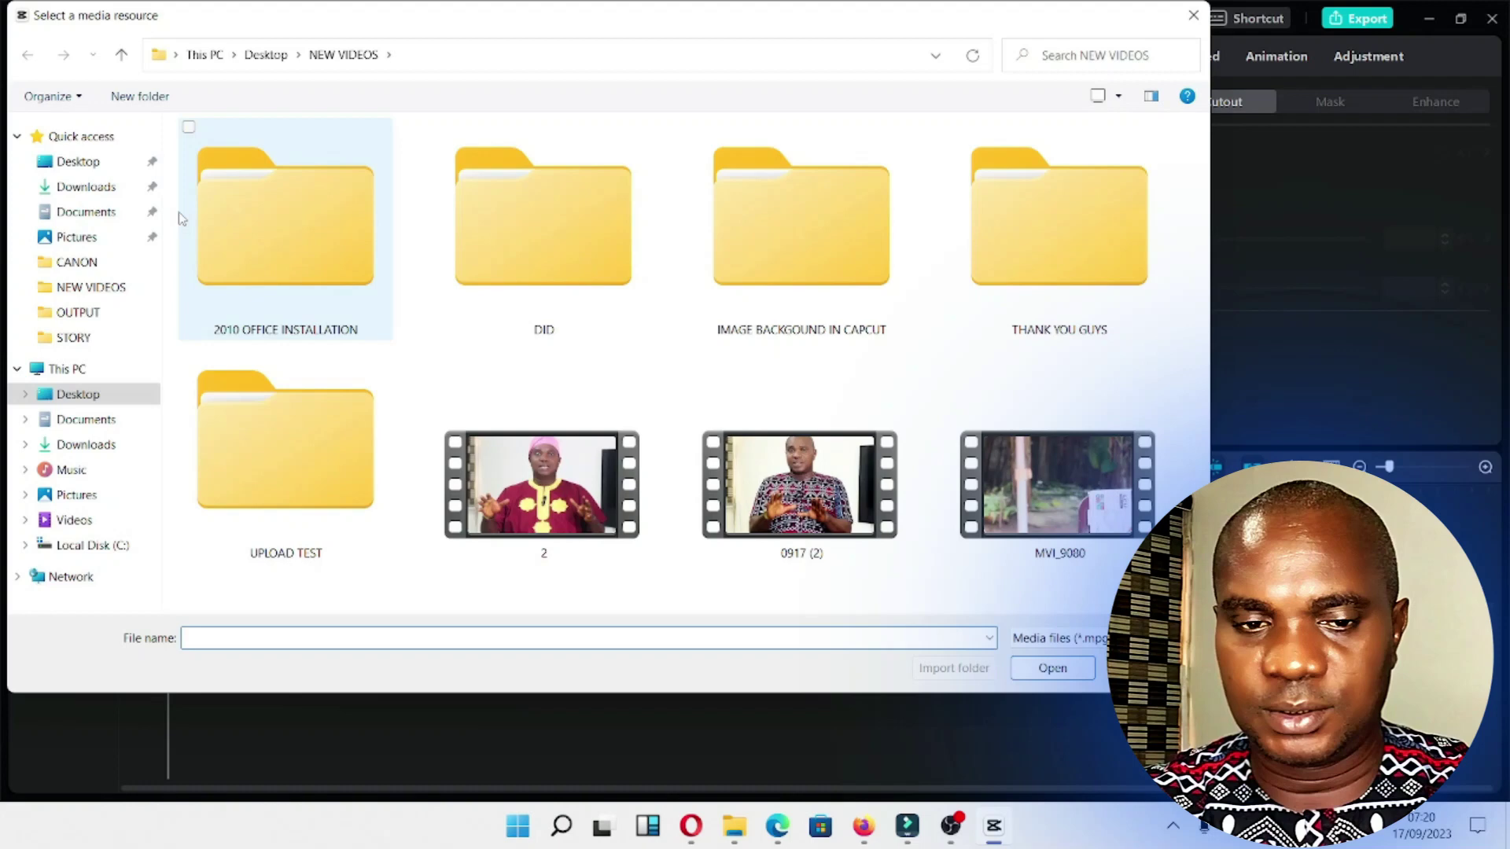
click(87, 189)
click(288, 283)
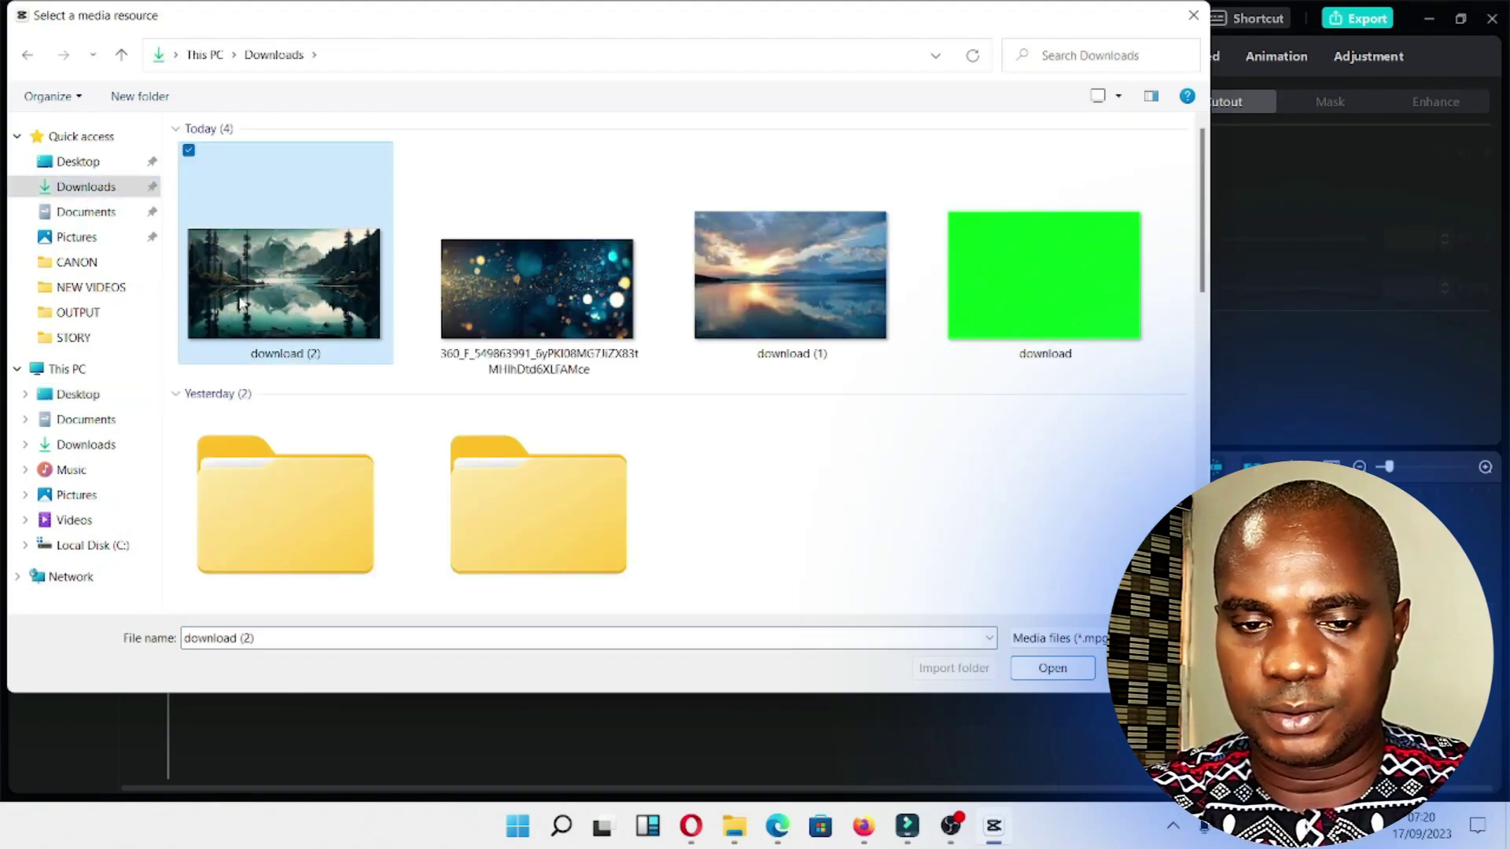
ctrl+click(484, 289)
ctrl+click(755, 281)
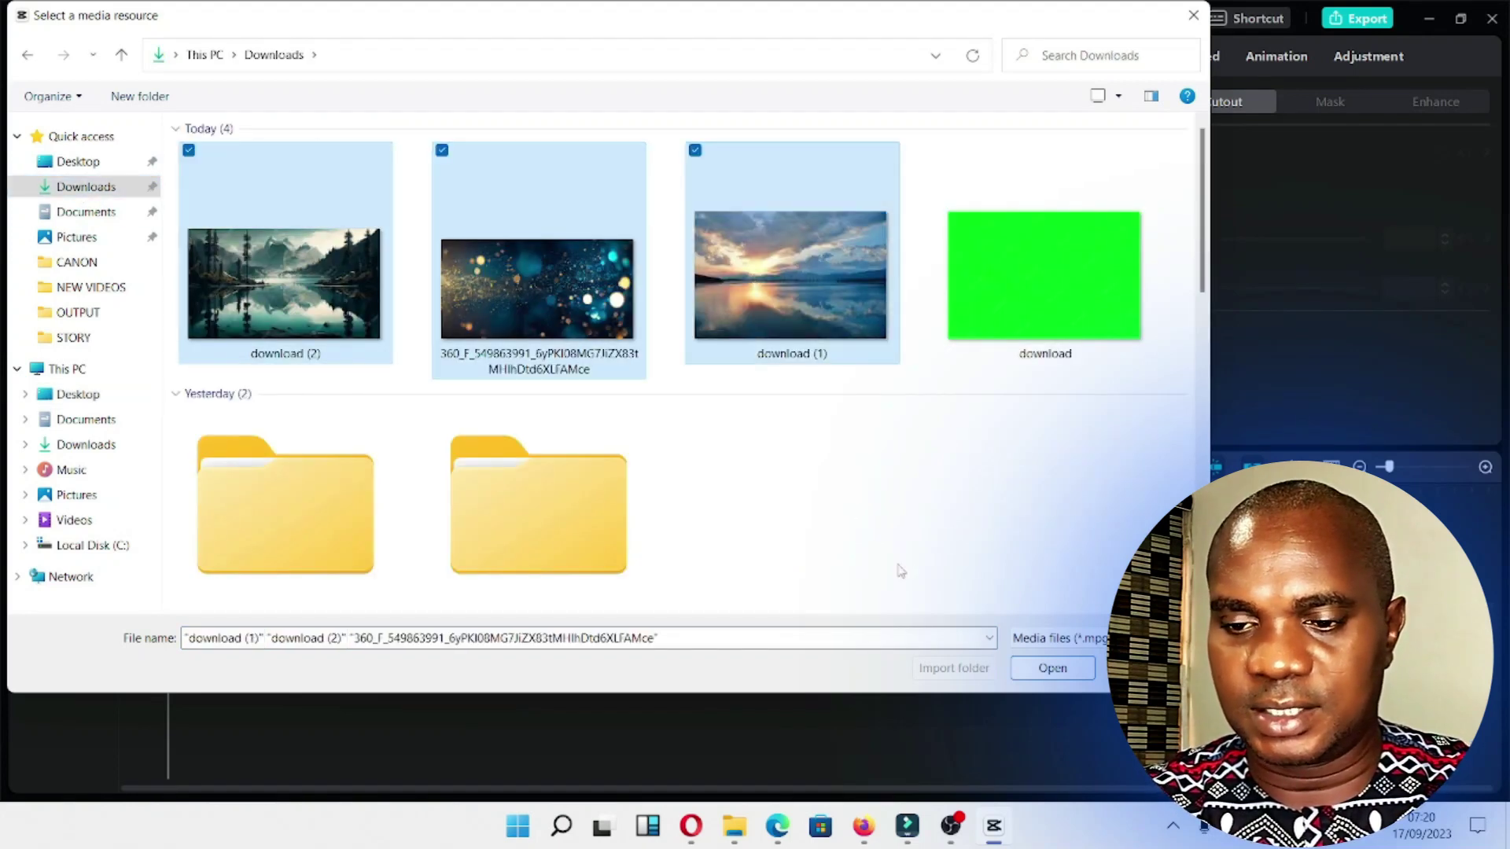
click(1048, 669)
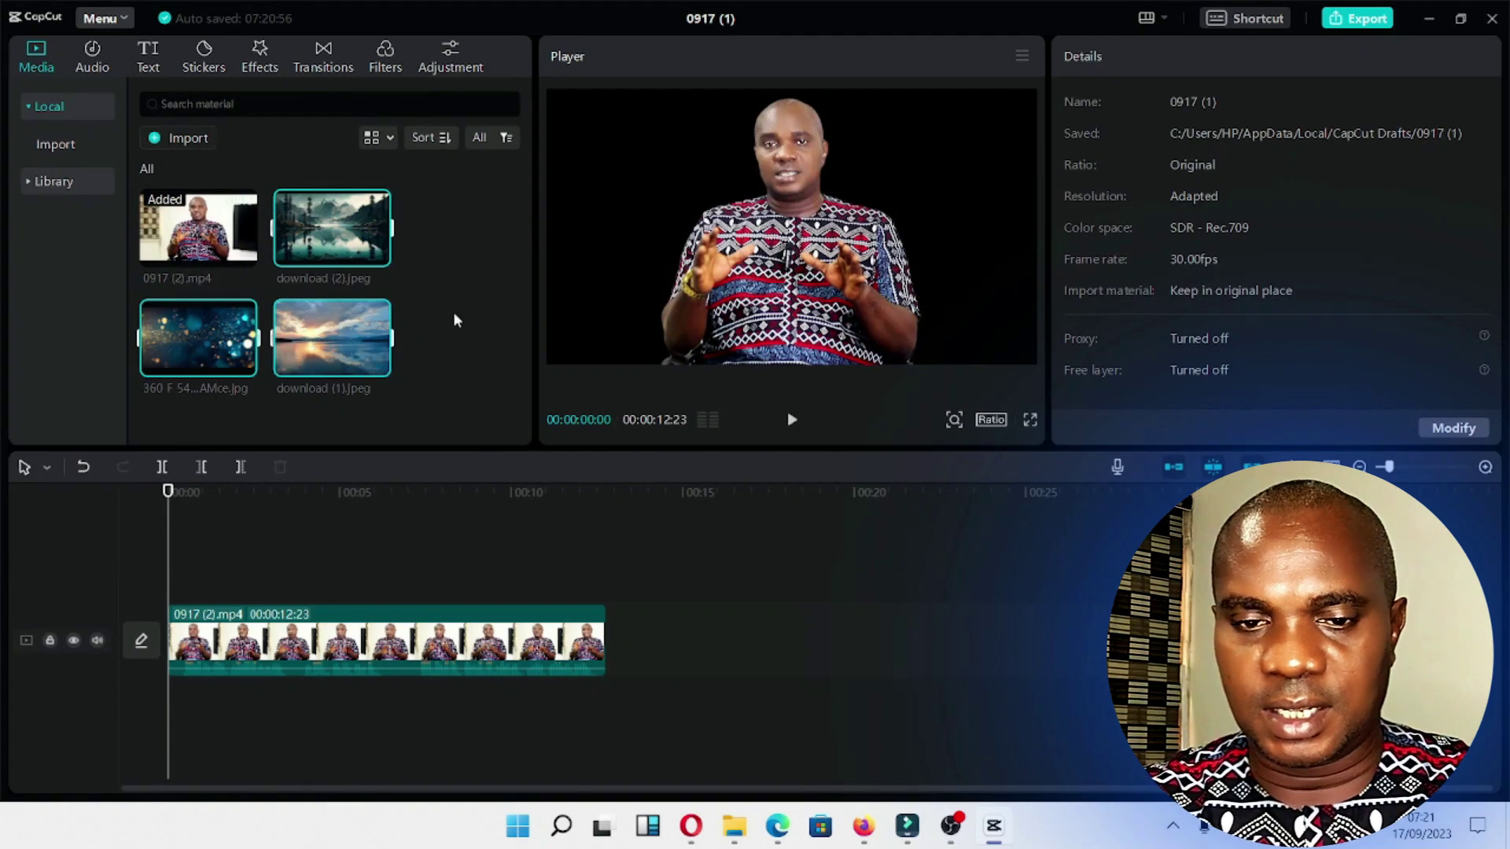
- Drop the lake image onto the timeline above the video, then delete the misplaced clip
click(327, 227)
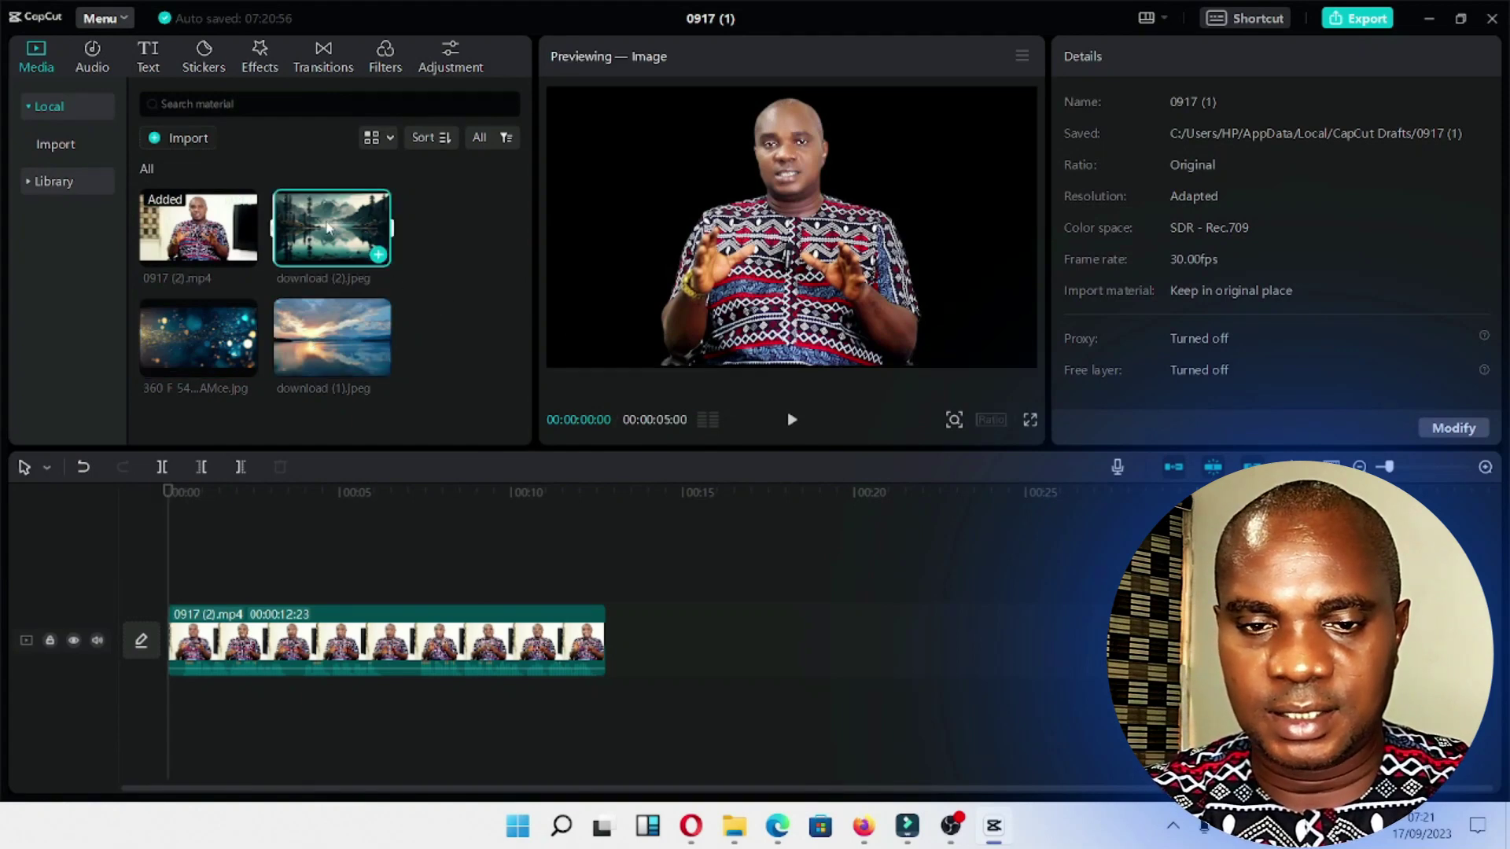
mouse_move(301, 396)
mouse_down()
mouse_move(178, 590)
mouse_move(158, 581)
mouse_up()
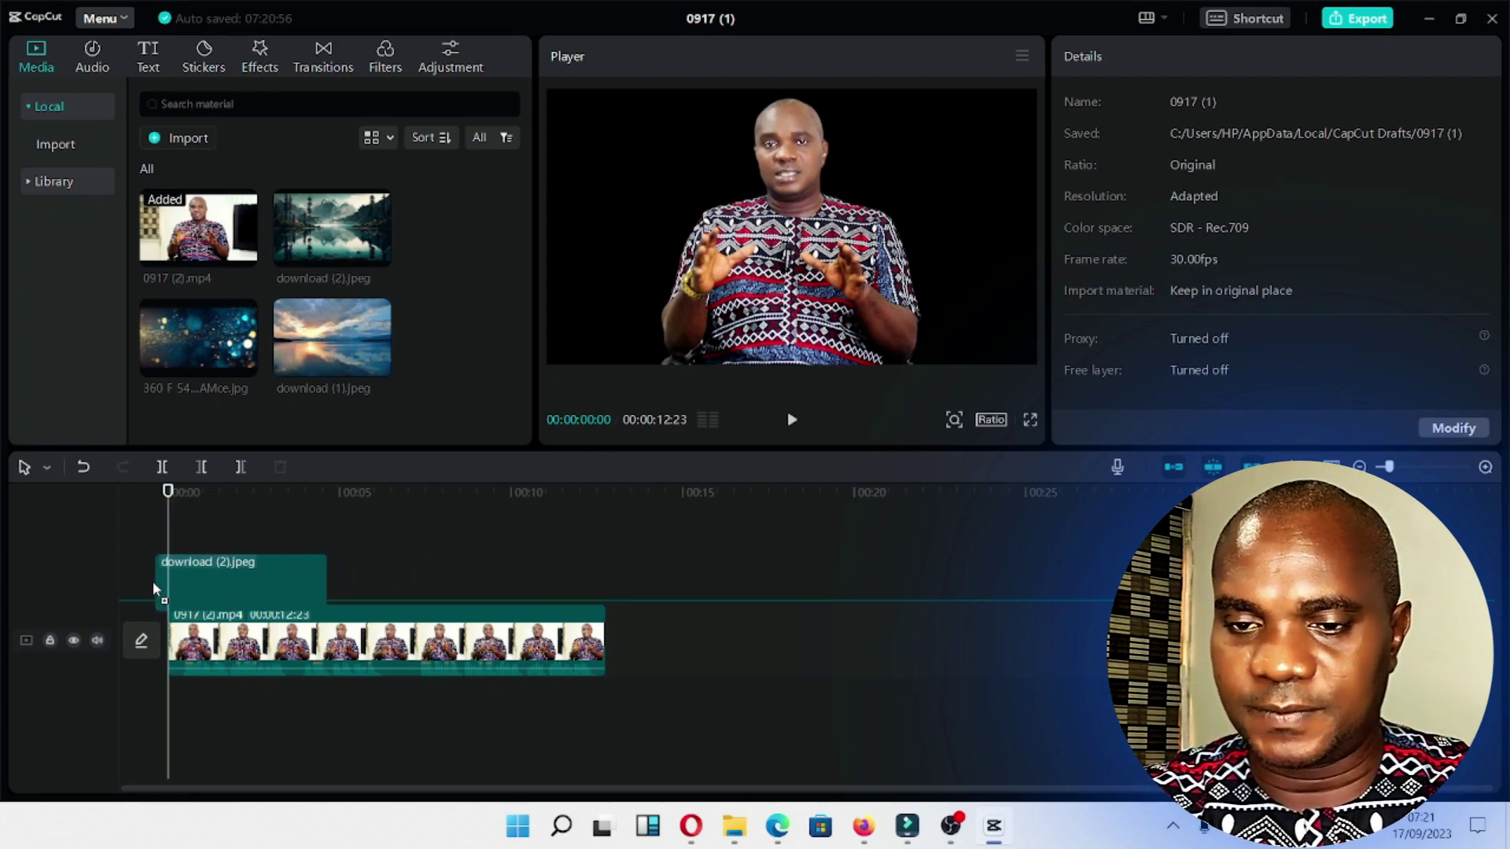
mouse_move(157, 582)
mouse_down()
mouse_move(197, 717)
mouse_move(171, 722)
mouse_up()
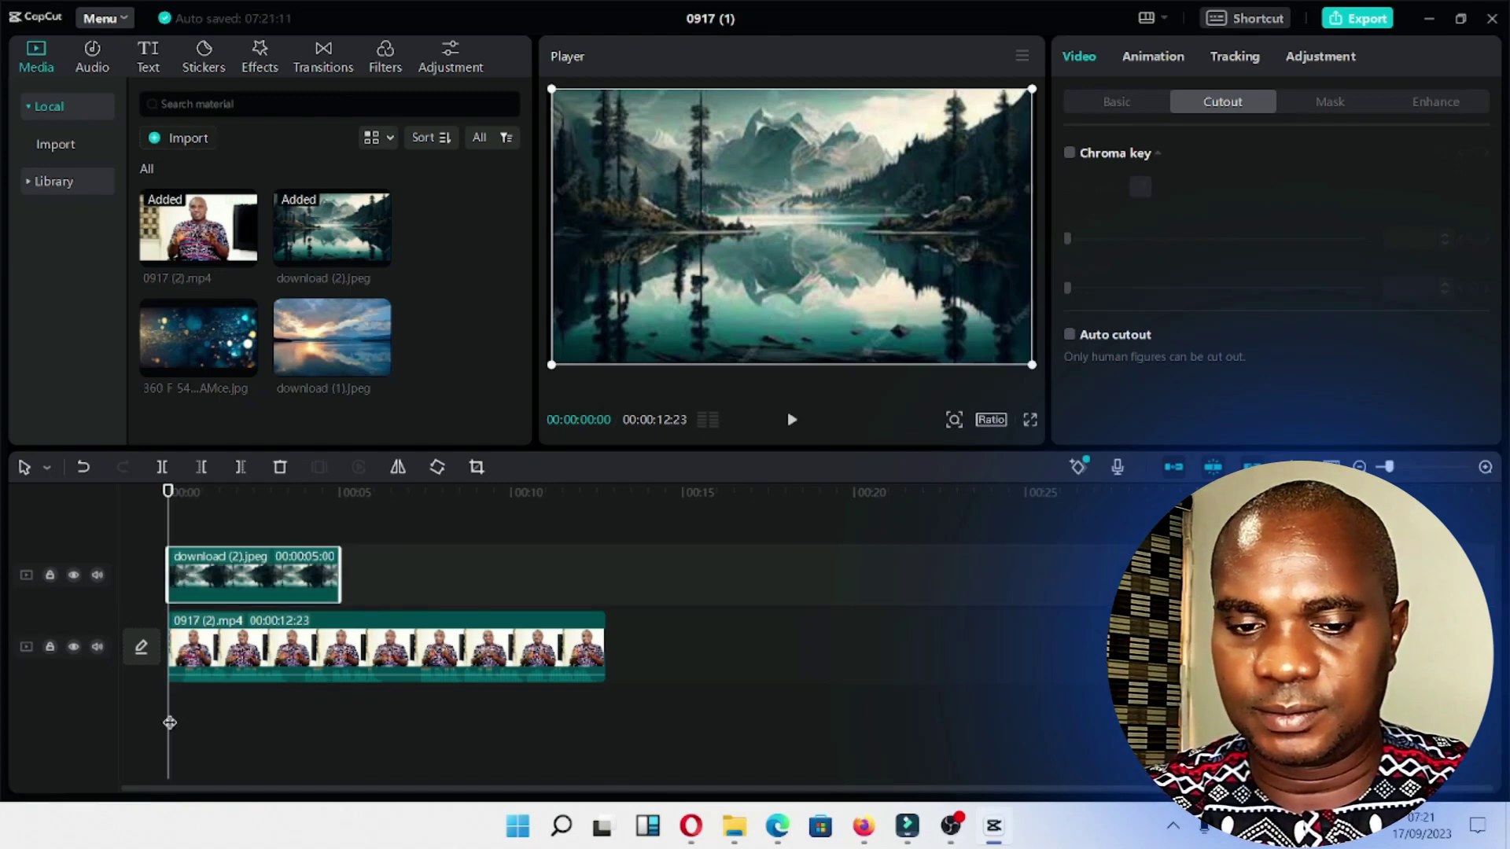
mouse_move(242, 590)
mouse_down()
mouse_move(420, 592)
mouse_move(334, 716)
mouse_up()
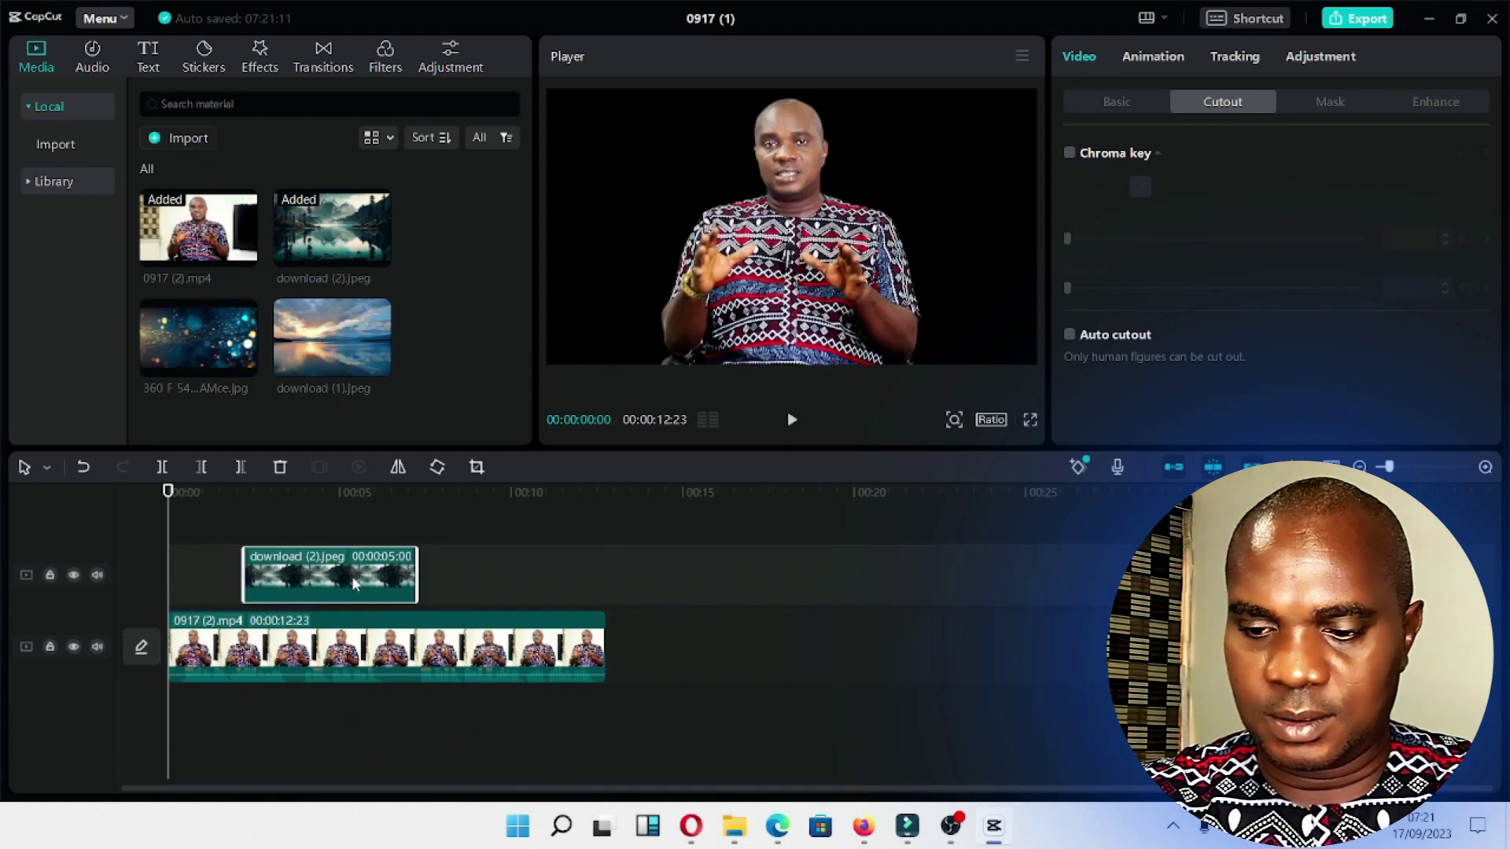
key(Delete)
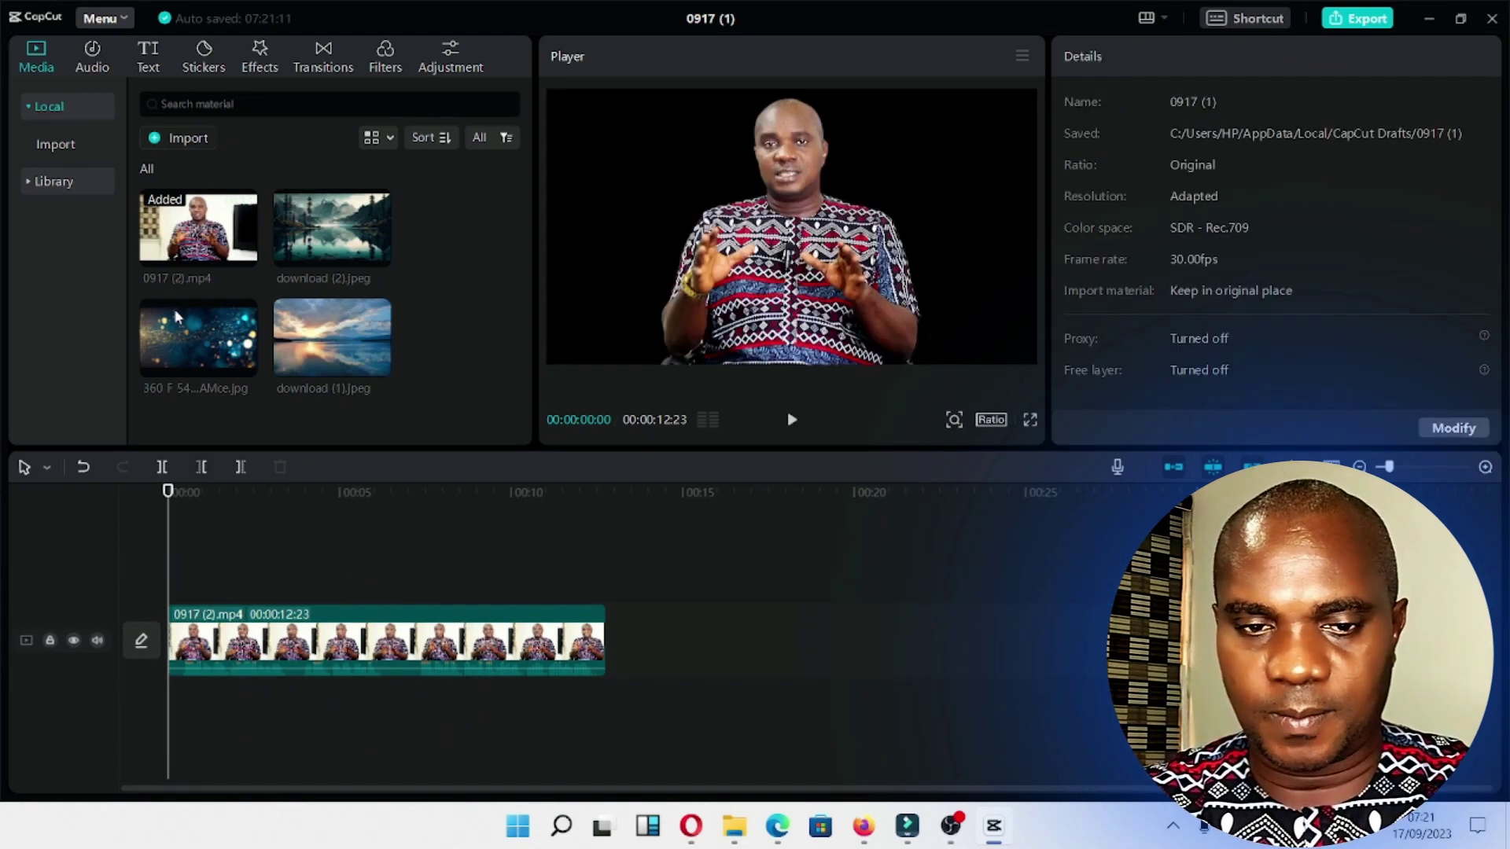
- Re-add the lake image beneath the talking-head clip and align both clips to 0:00
drag(340, 234, 273, 737)
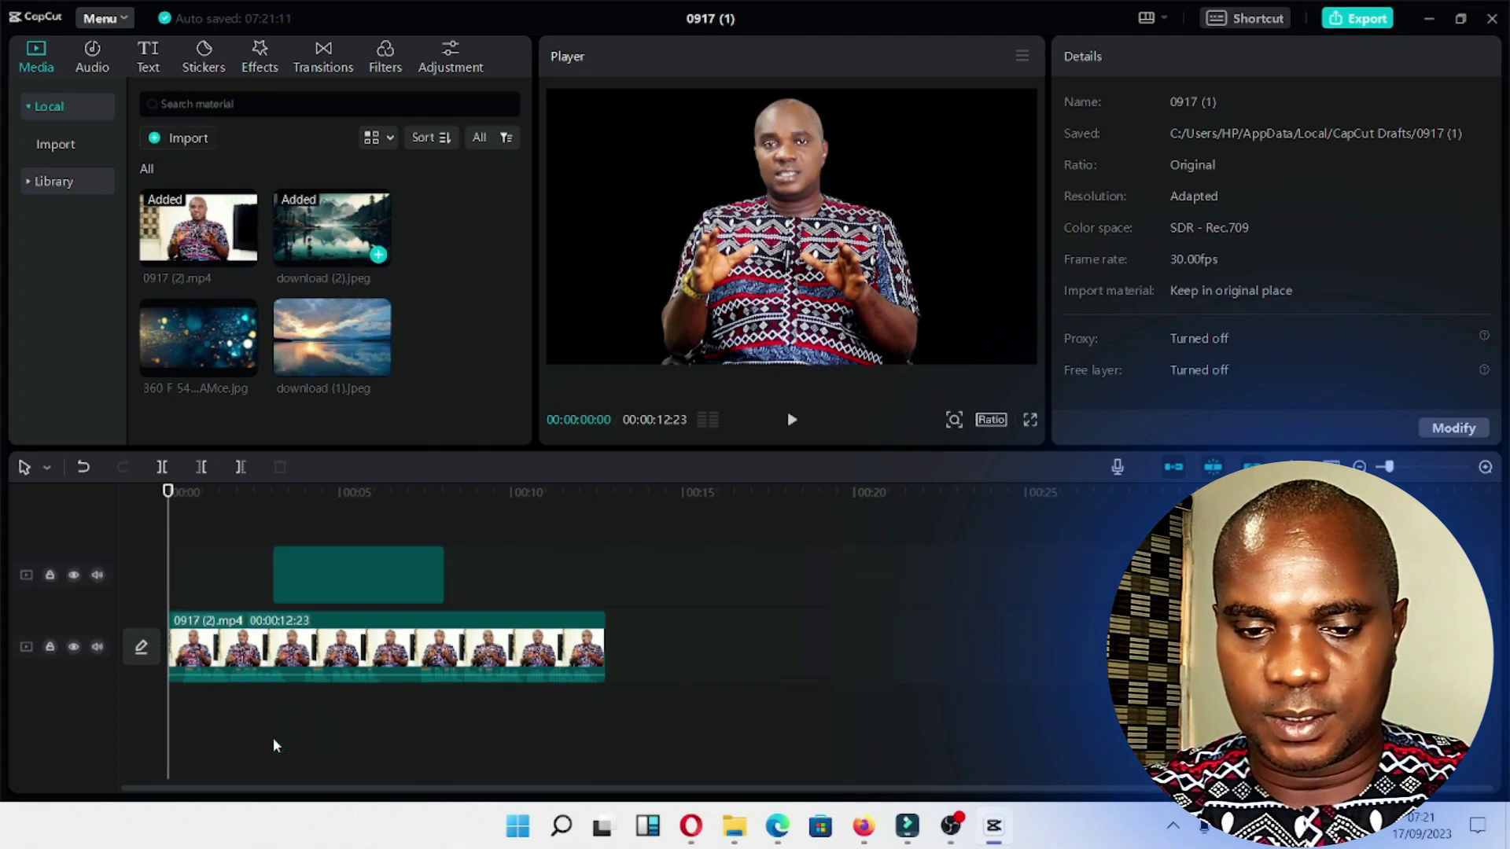
drag(349, 655, 354, 581)
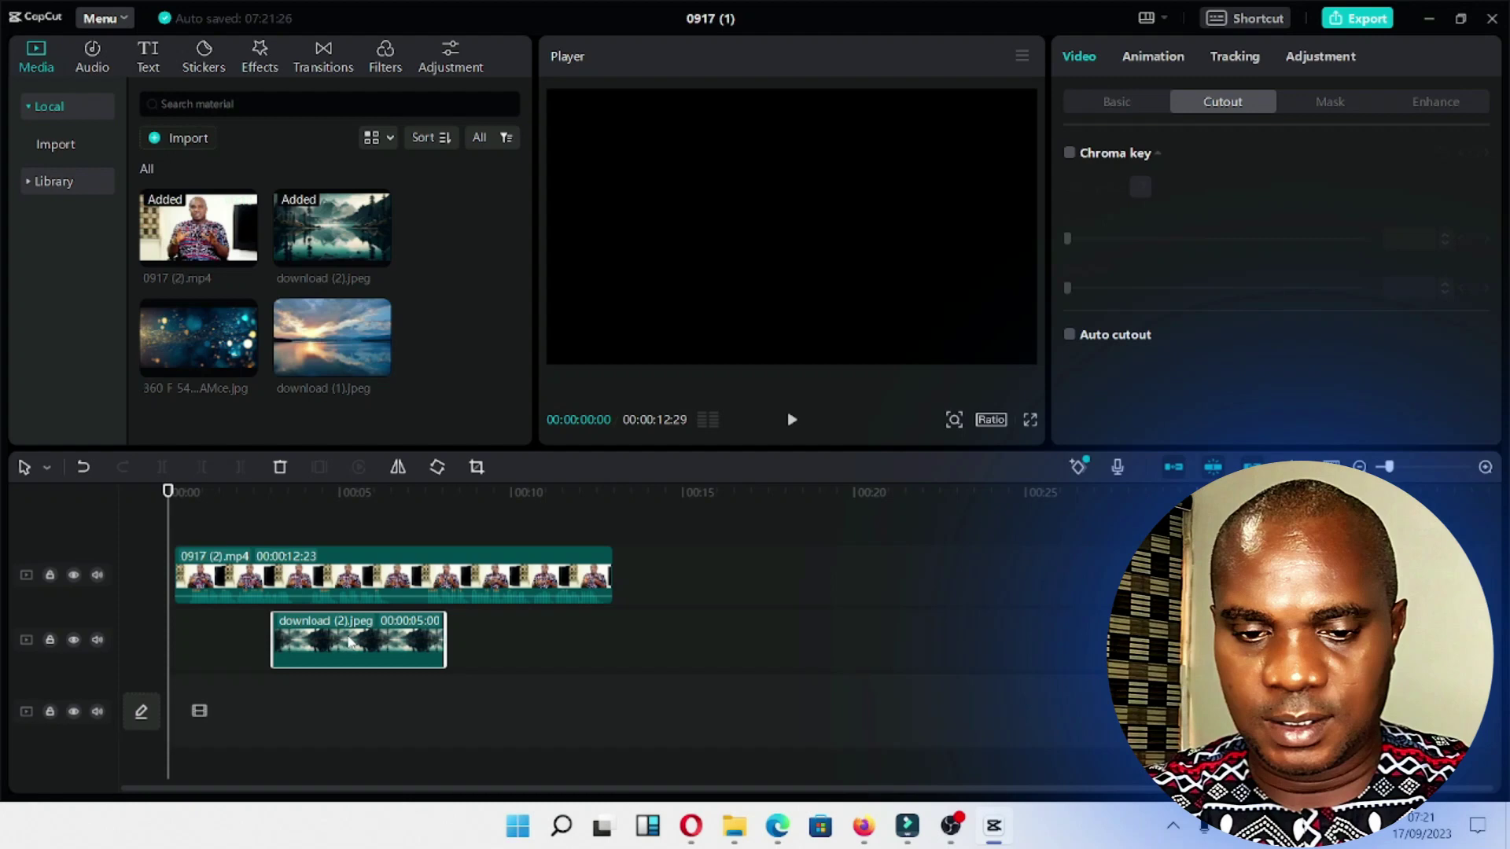
drag(401, 644, 294, 643)
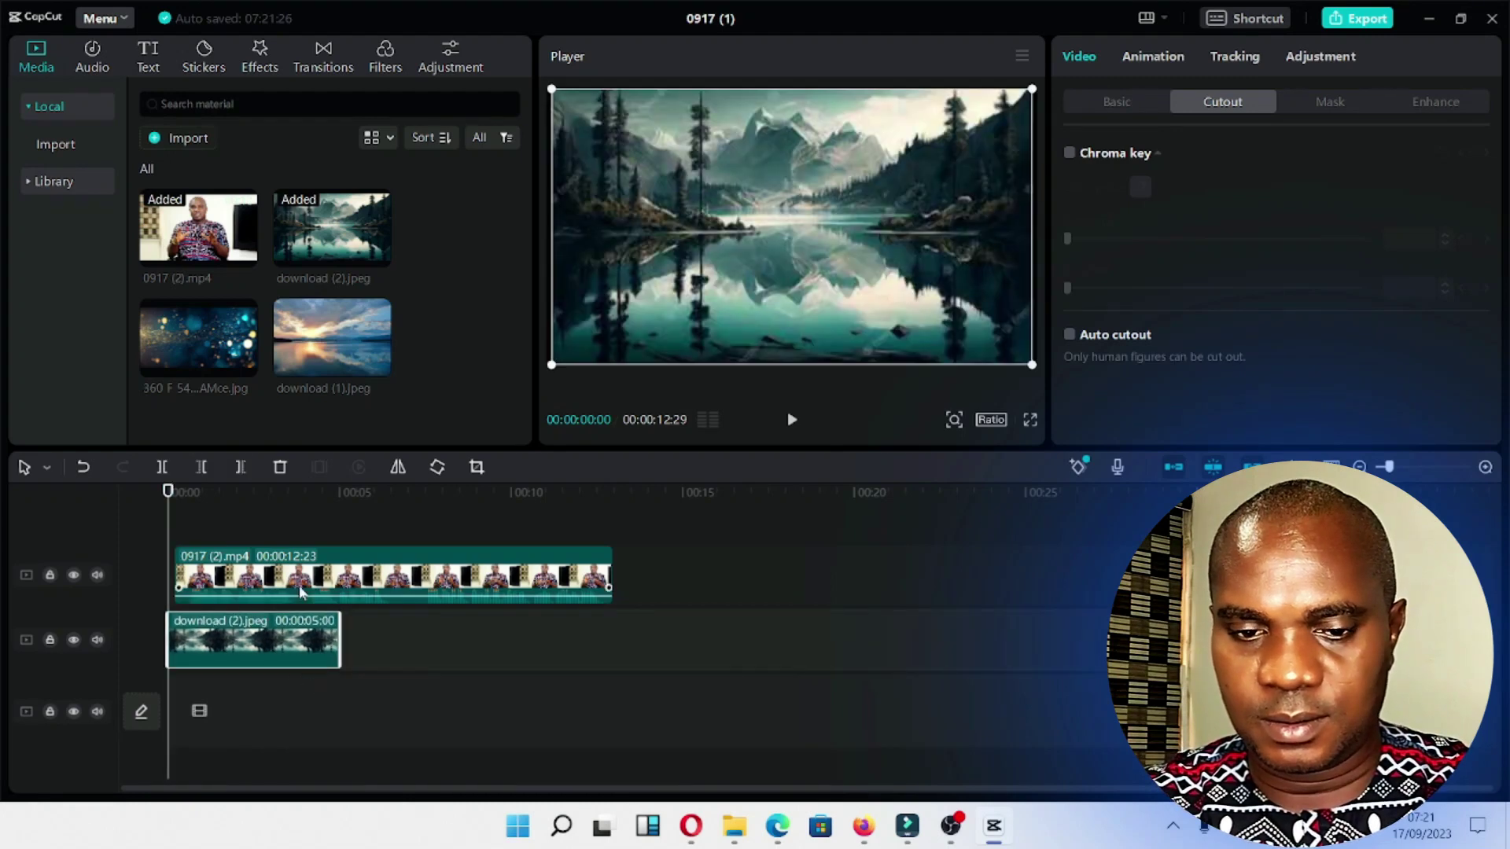
drag(253, 574, 245, 575)
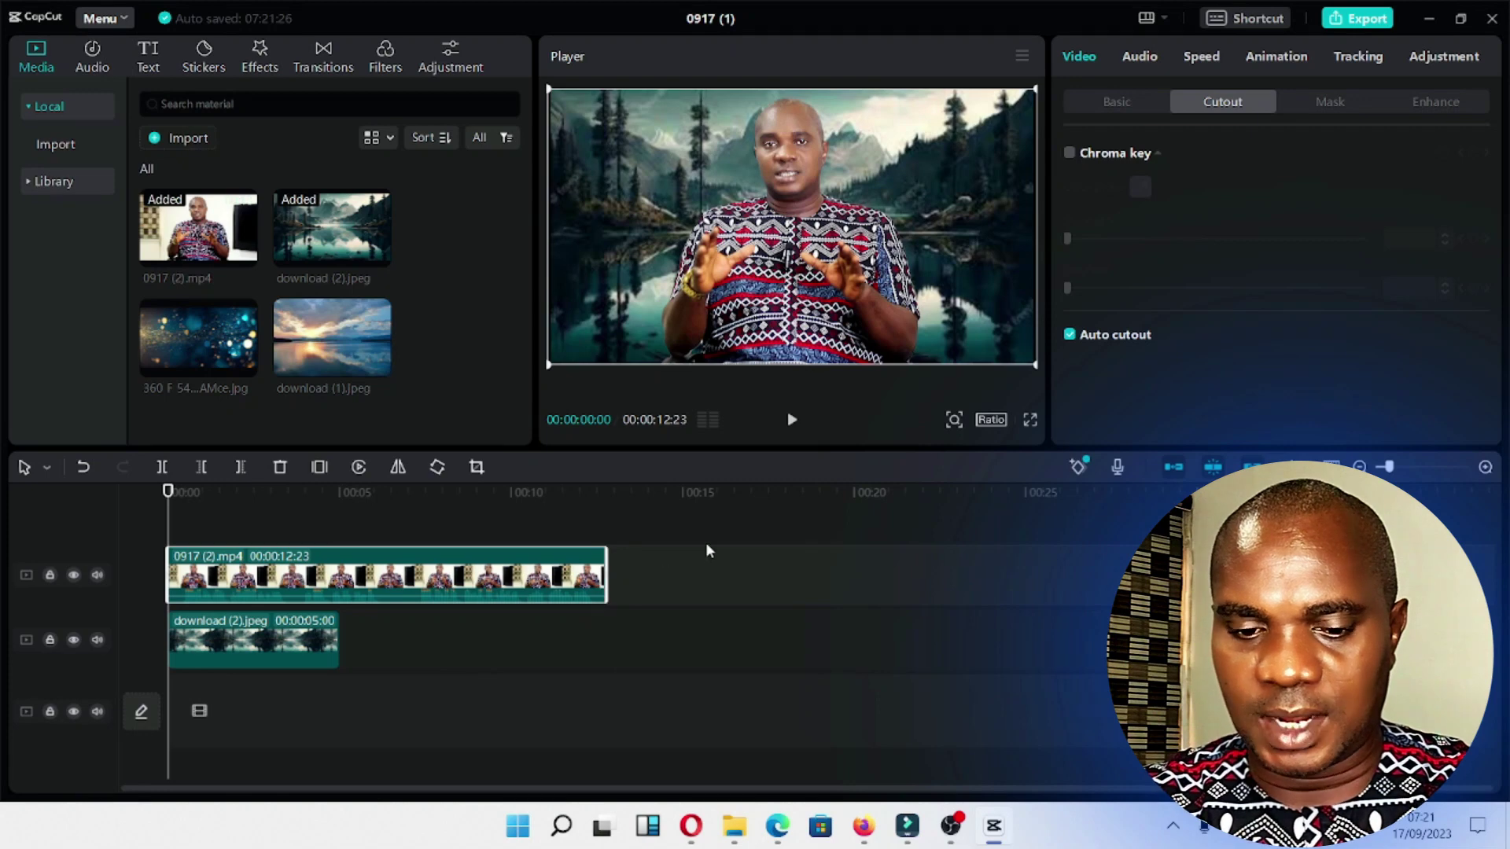
- Add the bokeh and sunset images after the lake image and check the bokeh section
click(266, 642)
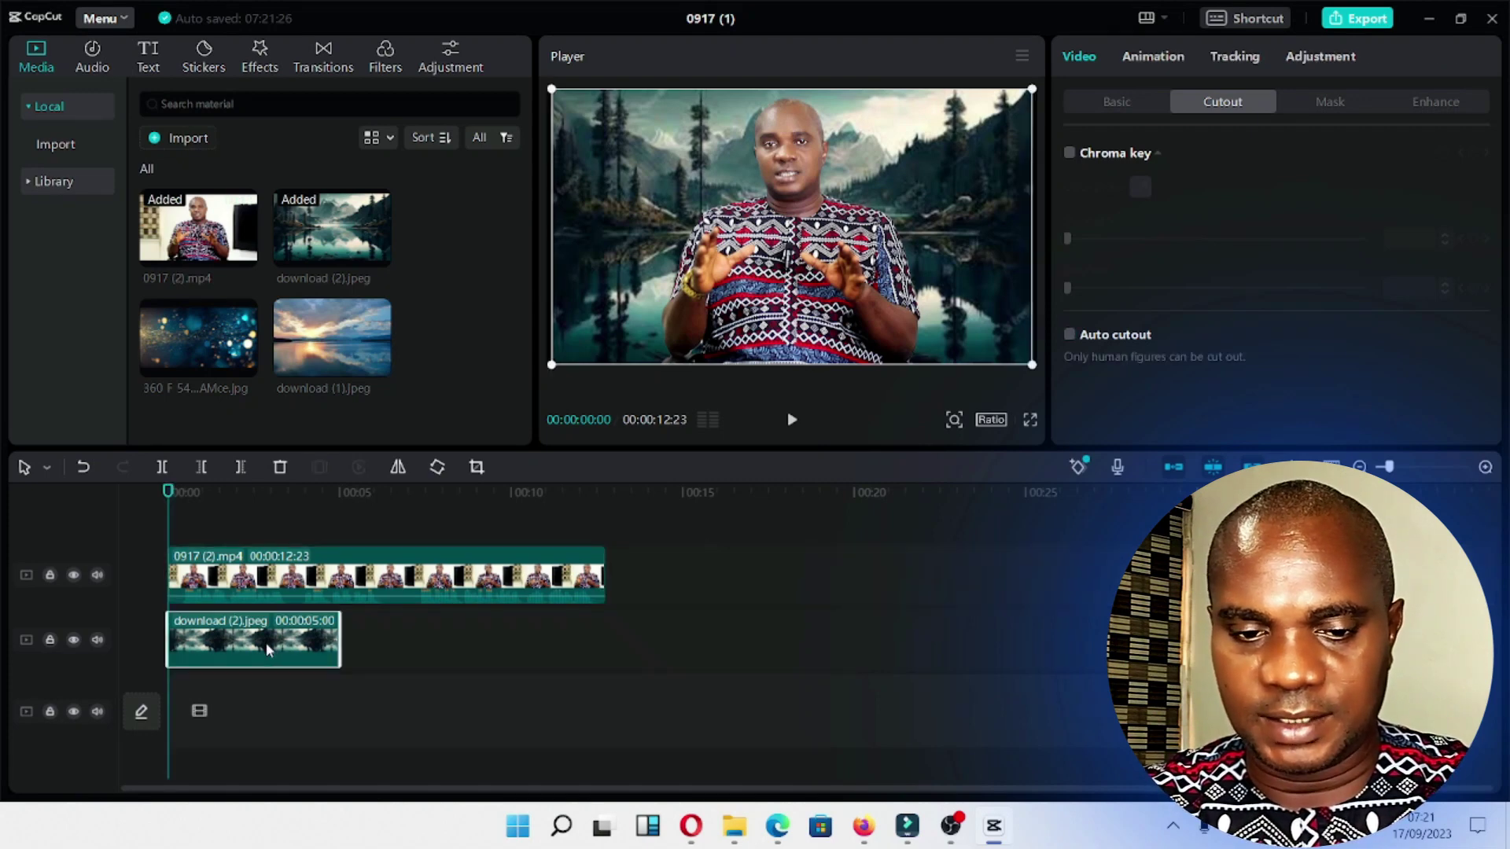
drag(187, 346, 336, 642)
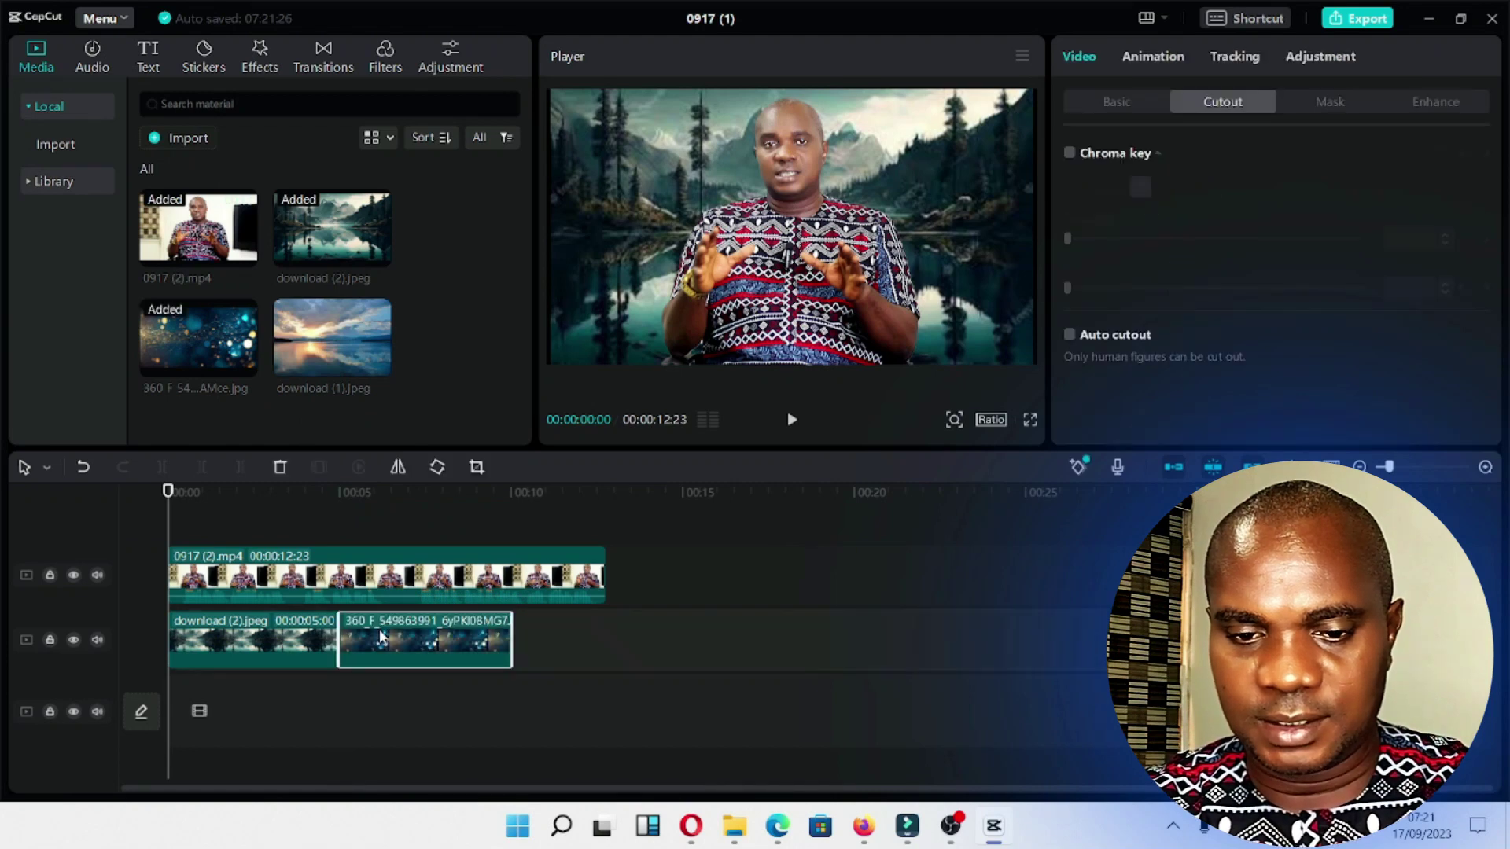
mouse_move(324, 354)
mouse_down()
mouse_move(551, 628)
mouse_move(527, 644)
mouse_move(540, 651)
mouse_up()
click(411, 495)
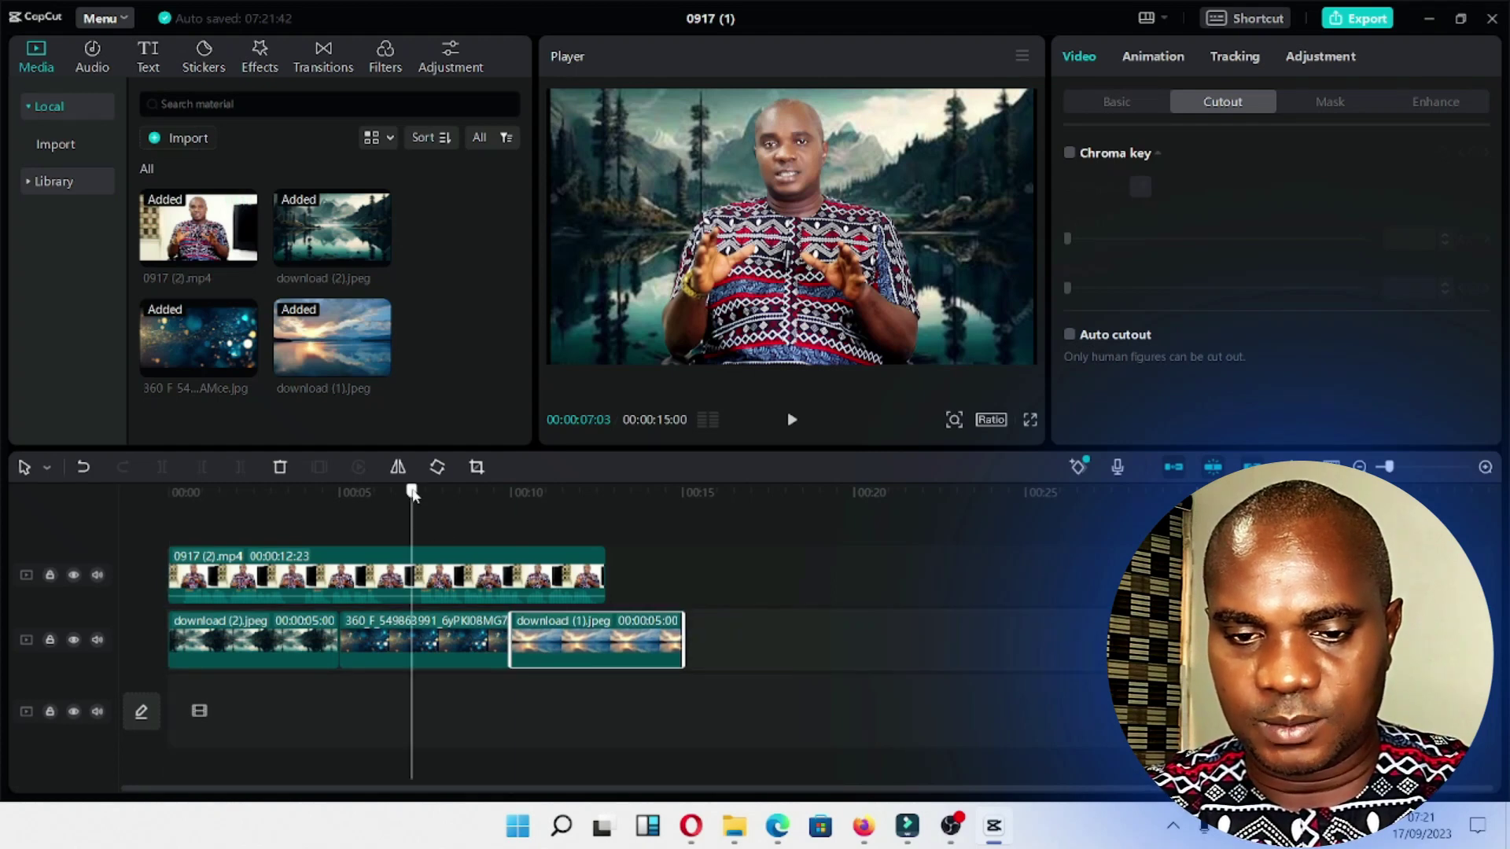
click(433, 589)
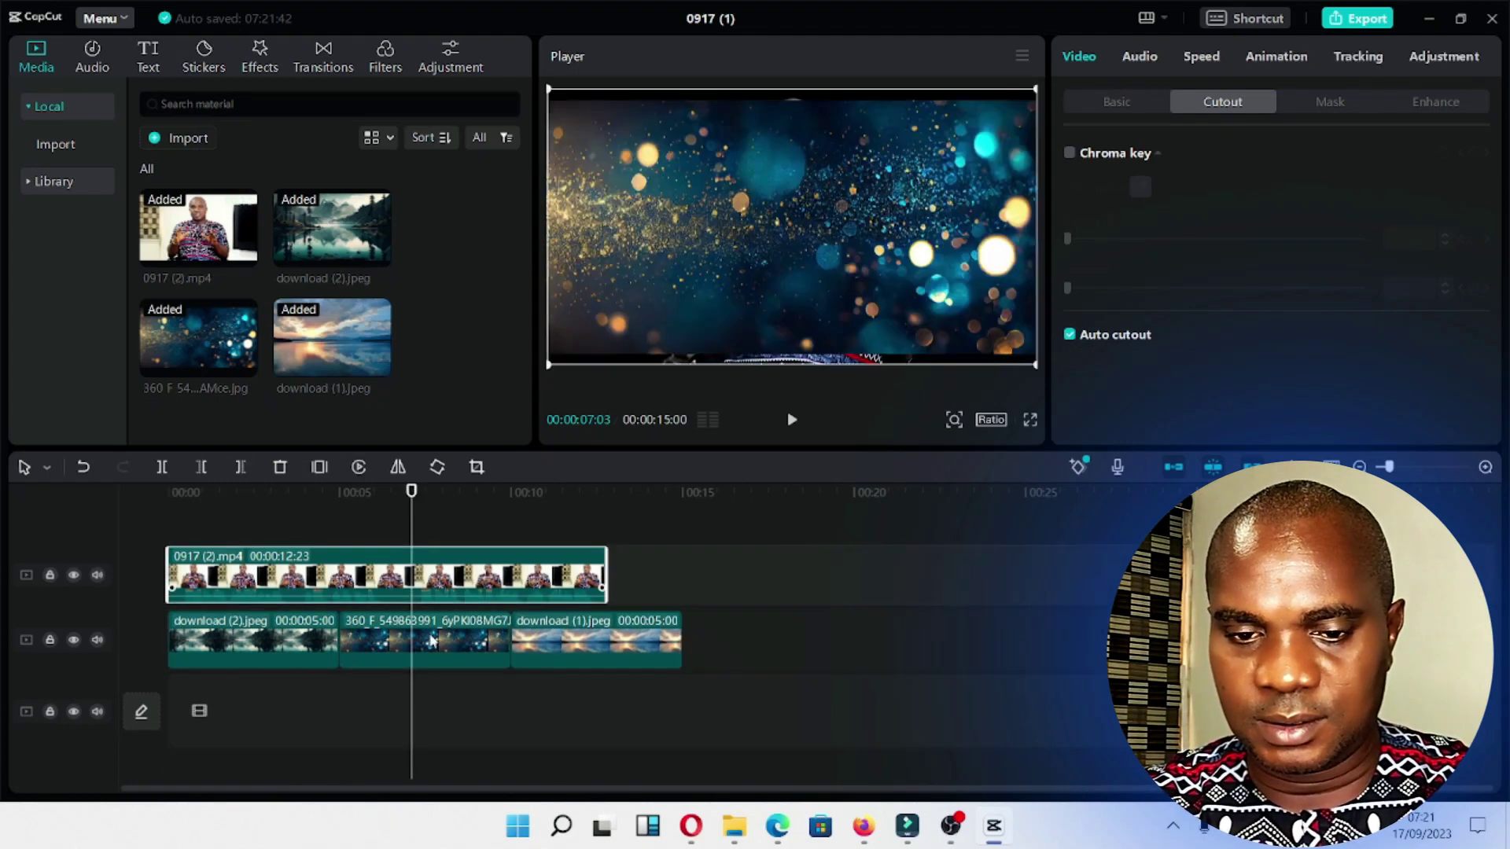
click(432, 641)
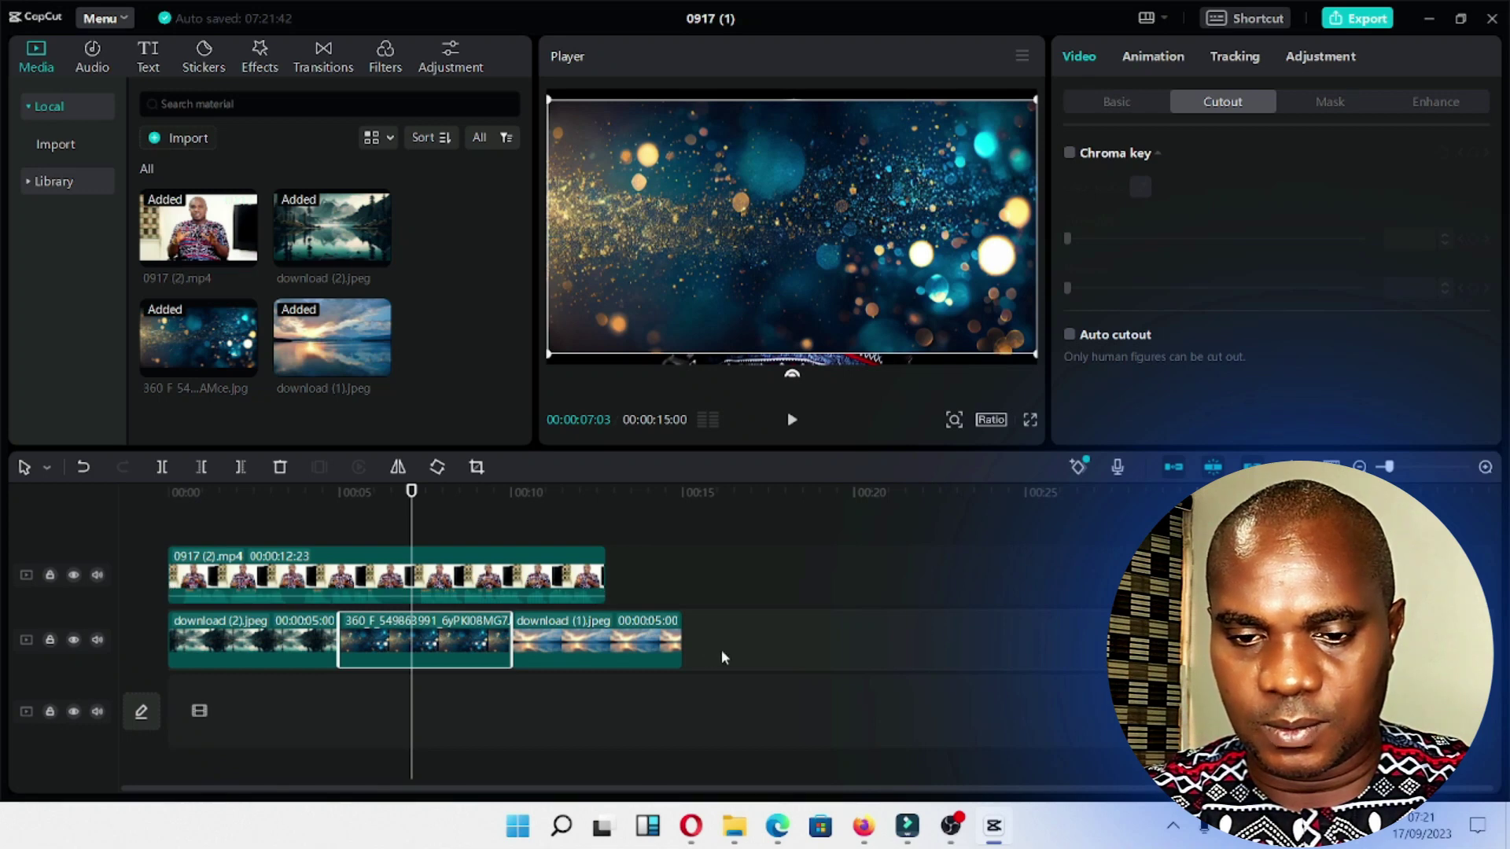
- Delete the bokeh and sunset clips and move the talking-head clip below the mountain image
drag(434, 652, 848, 654)
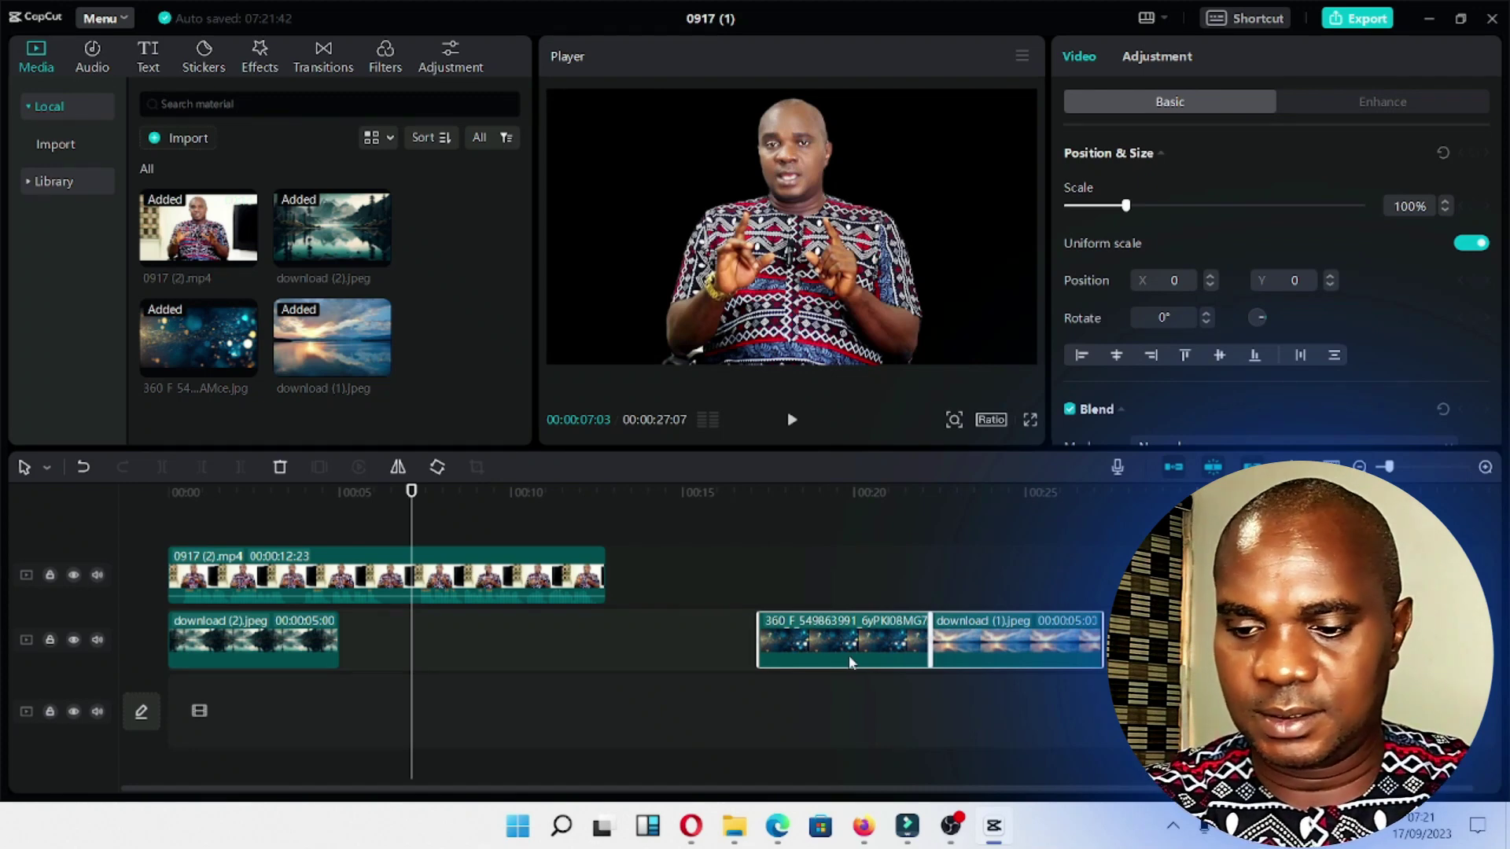
key(Delete)
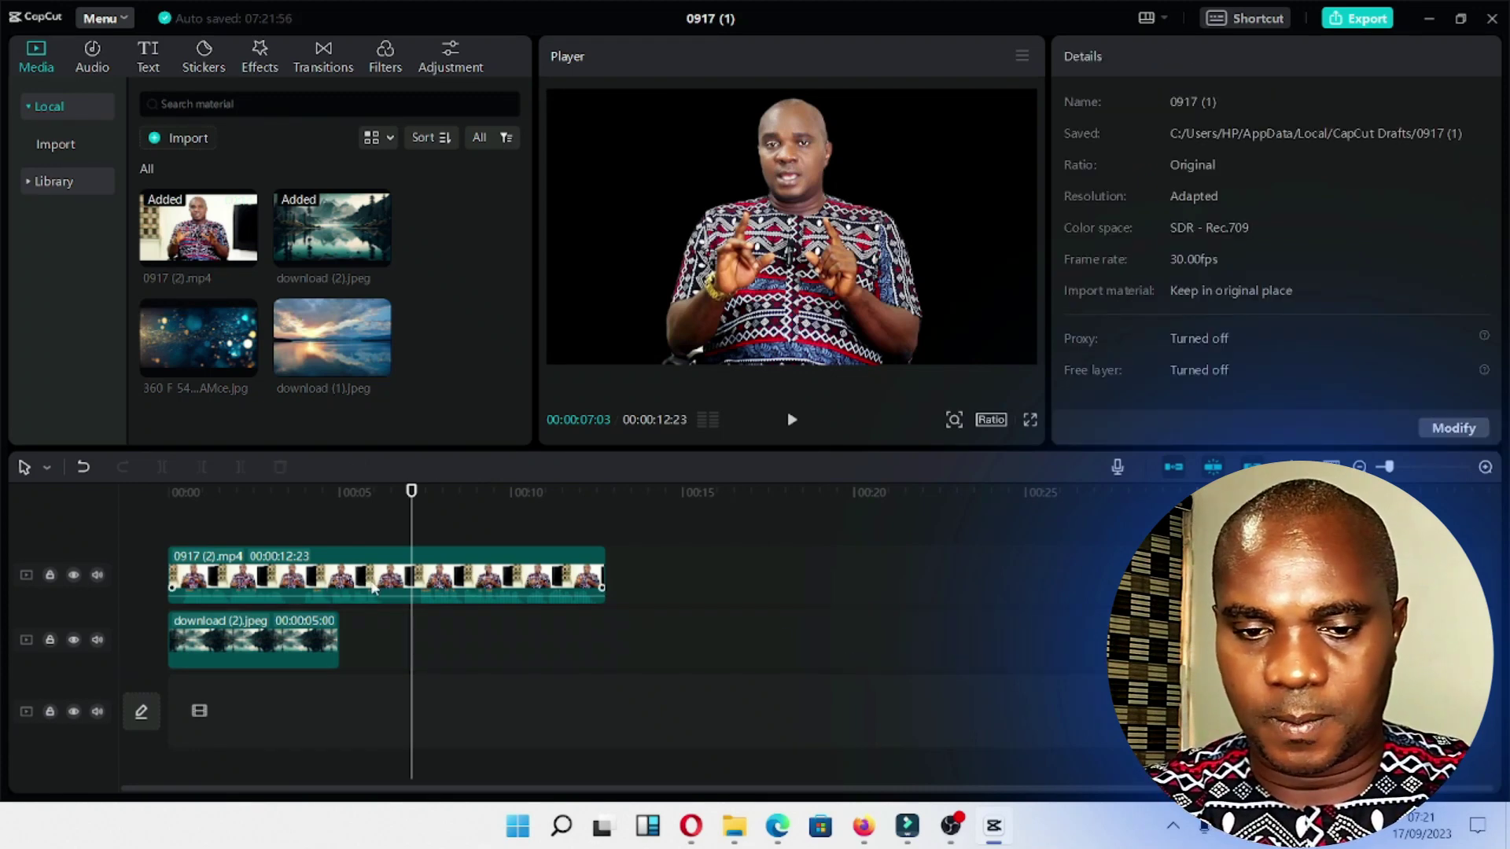
drag(374, 589, 313, 710)
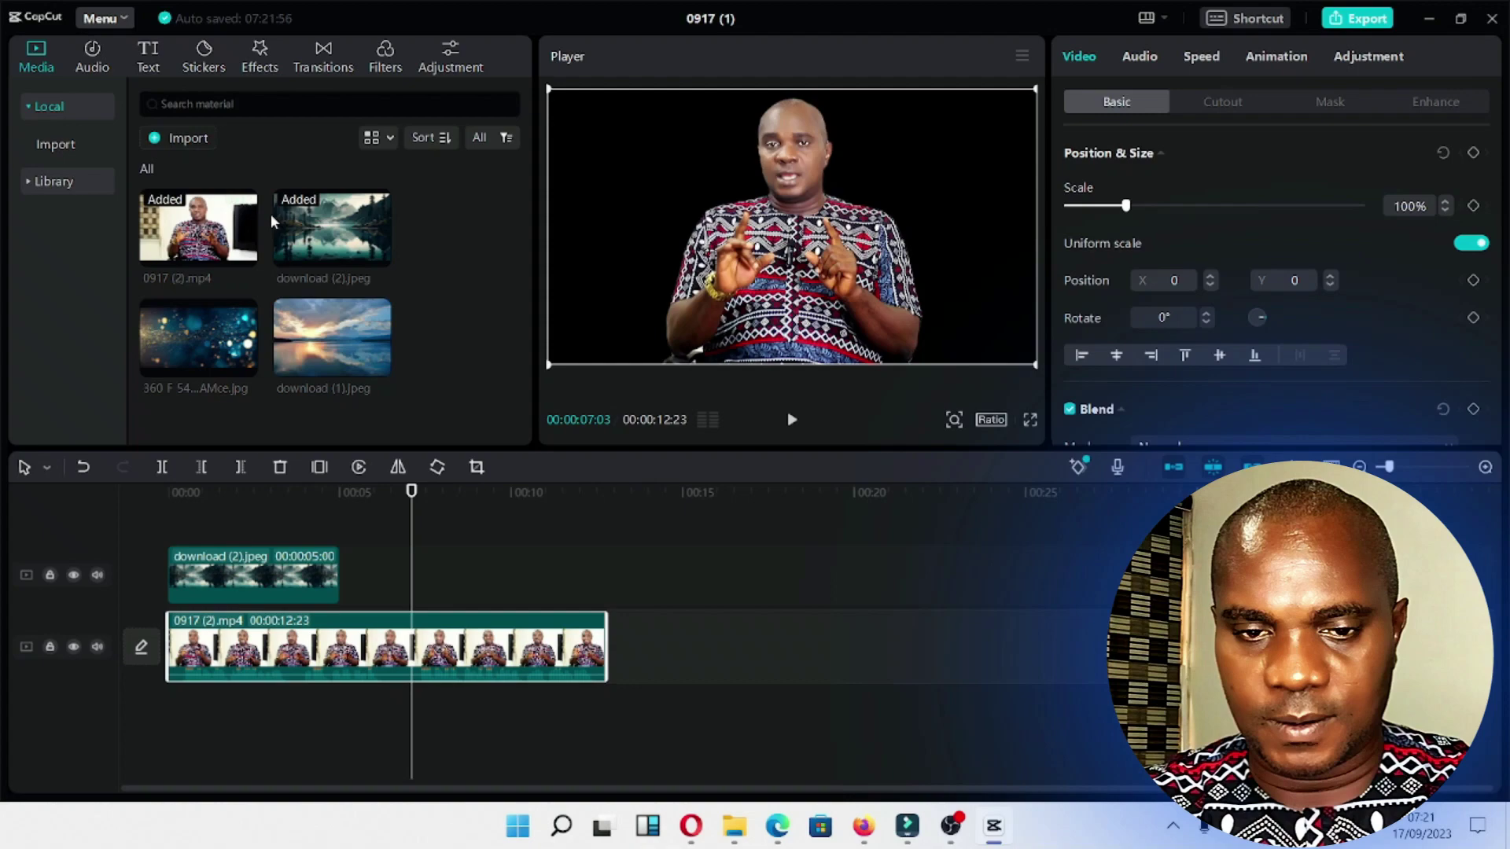
mouse_move(202, 345)
mouse_down()
mouse_move(394, 560)
mouse_move(331, 582)
mouse_up()
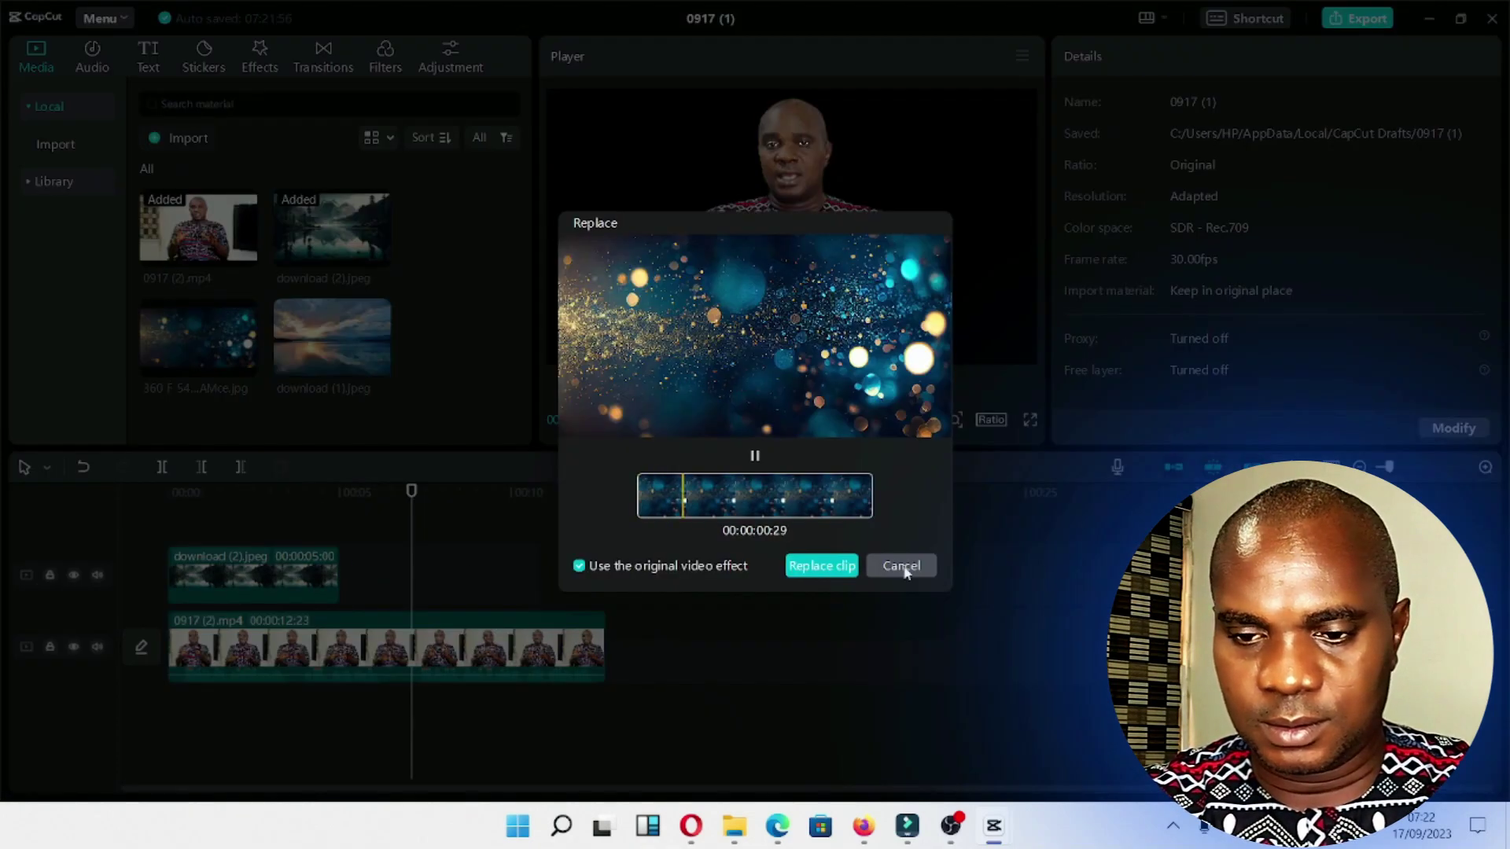
click(902, 566)
- Place bokeh and sunset after the mountain clip and move the talking-head clip above them
drag(213, 335, 405, 632)
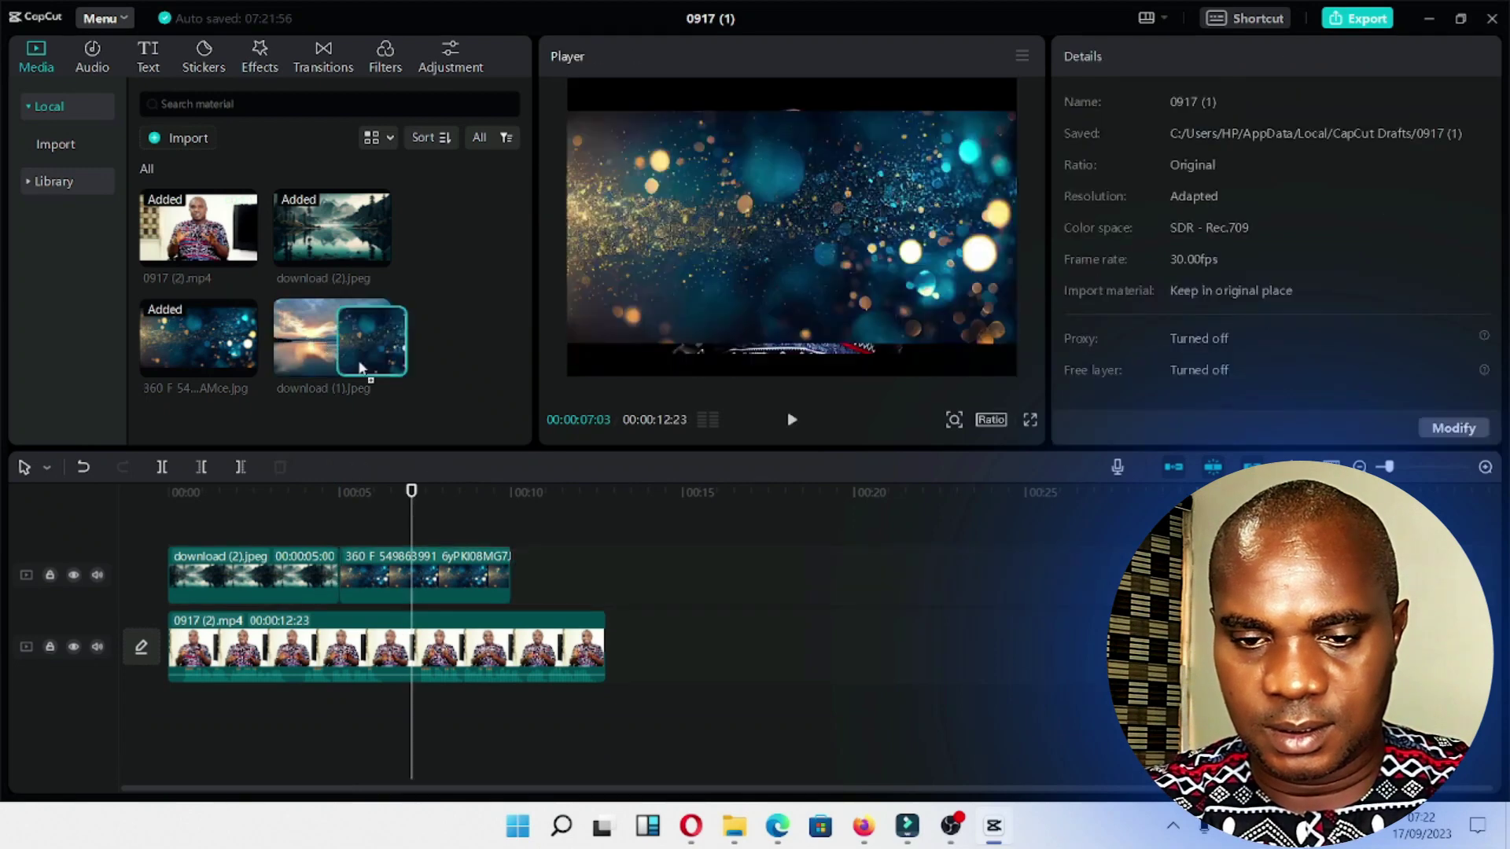
mouse_move(307, 342)
mouse_down()
mouse_move(526, 576)
mouse_move(510, 575)
mouse_up()
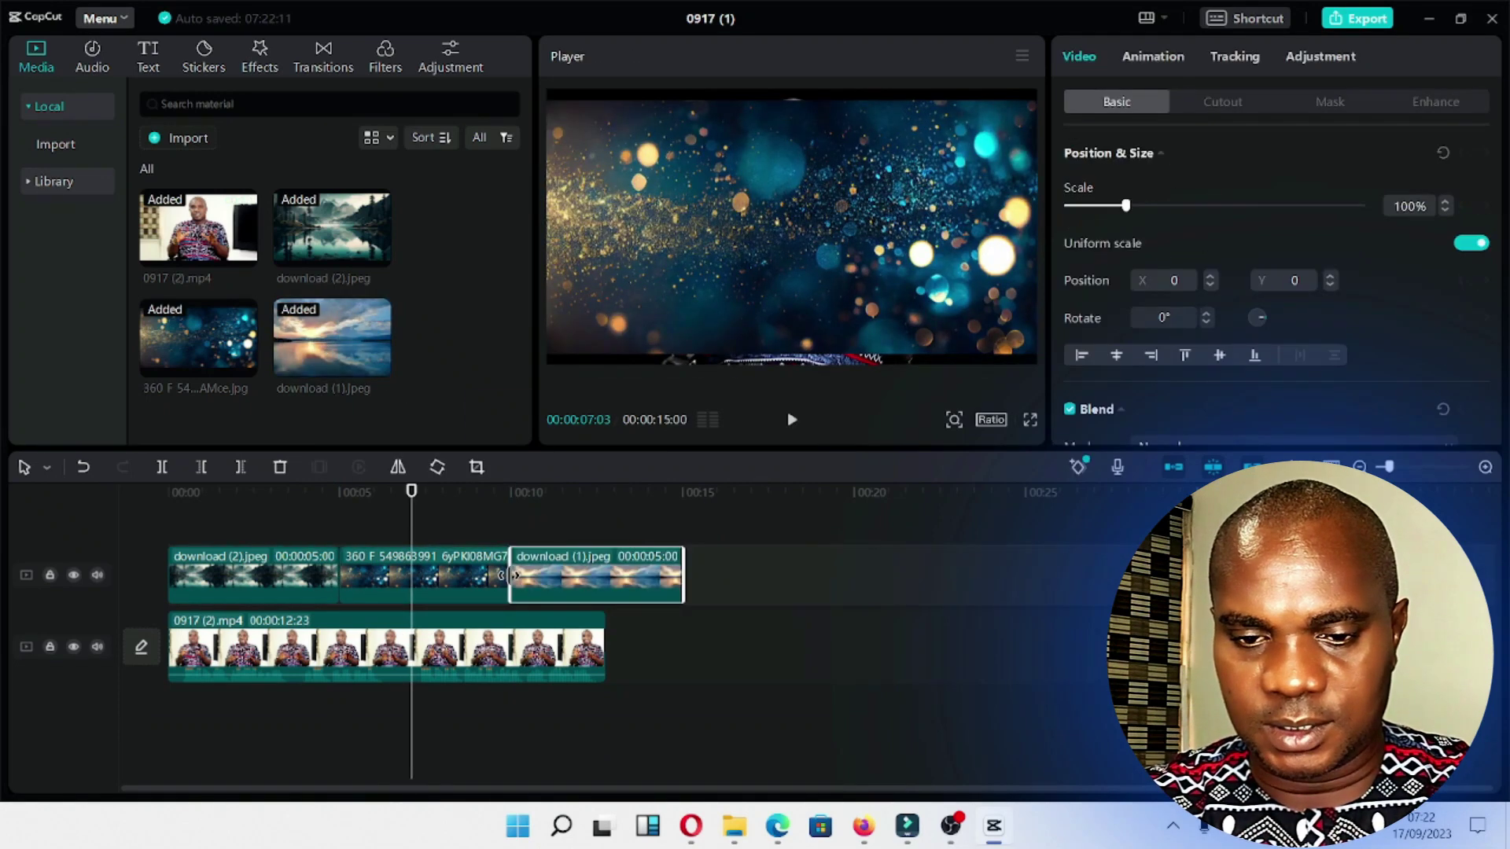
click(419, 650)
drag(378, 651, 375, 525)
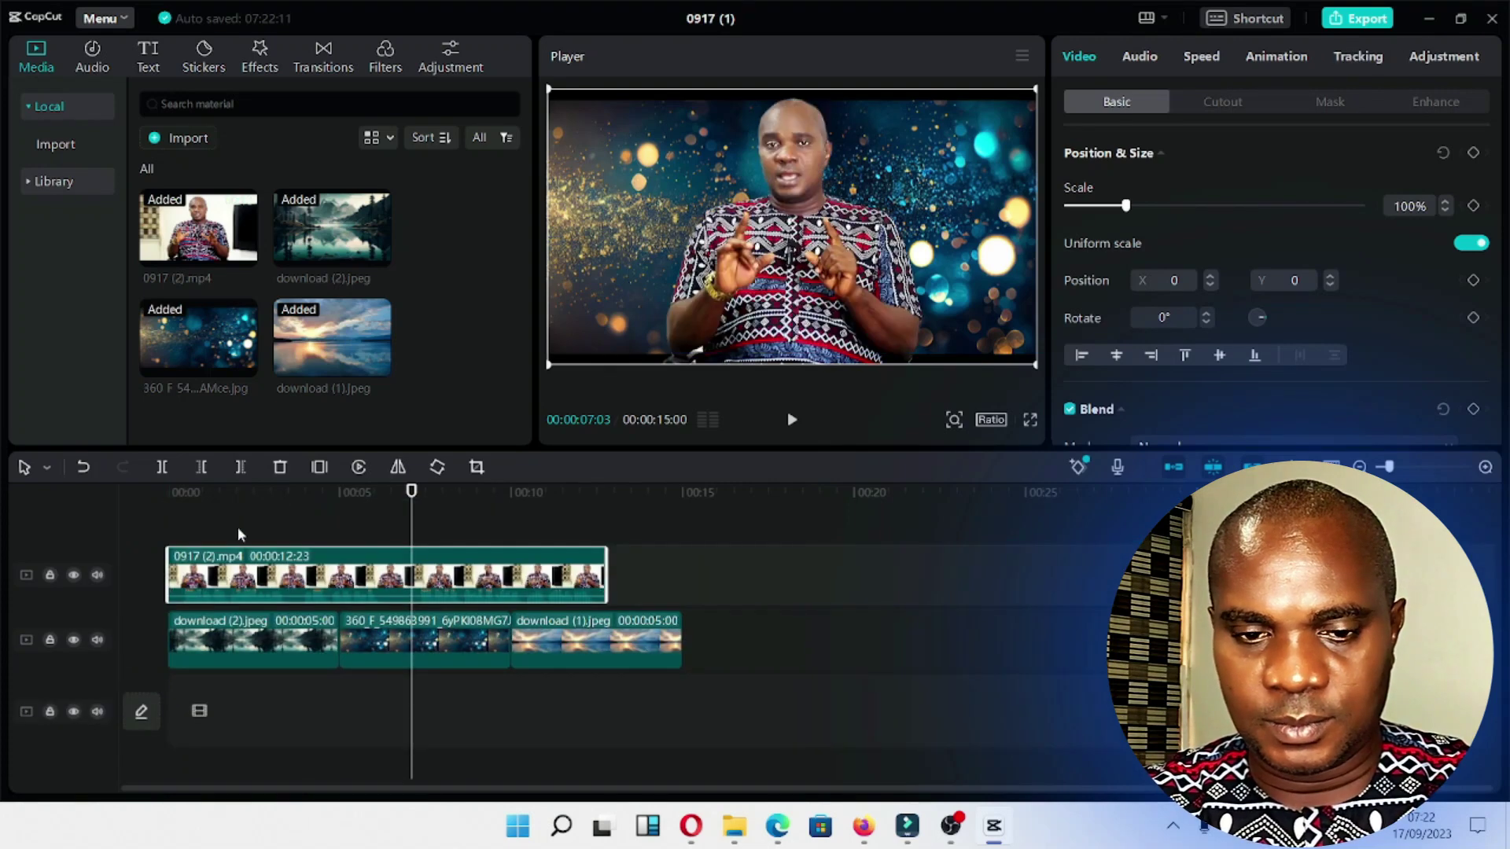
- Review the three sections, then scale the sunset image to fill the frame (about 122–123%)
click(249, 511)
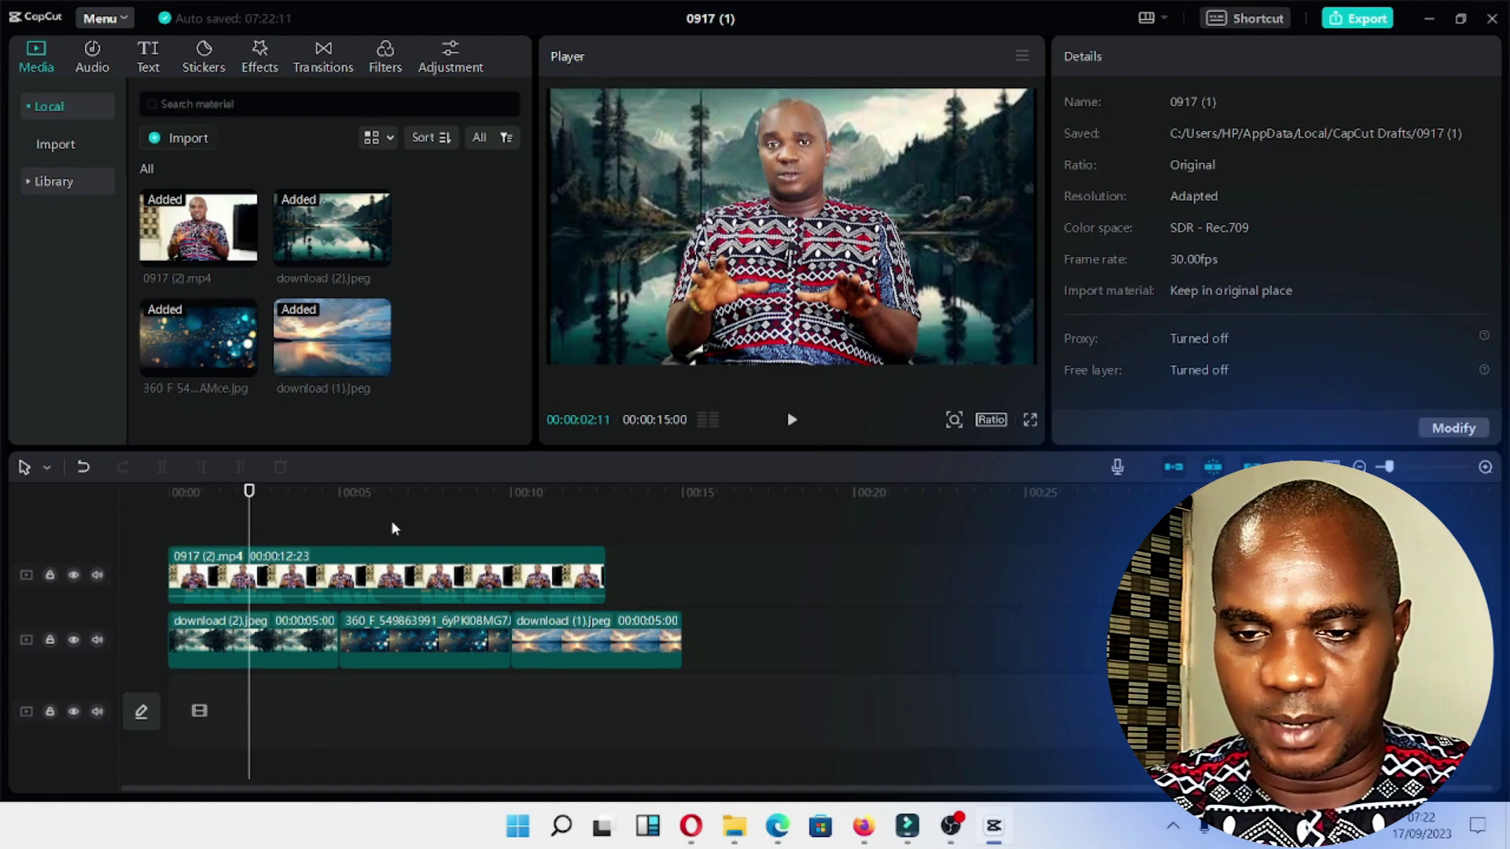
click(392, 528)
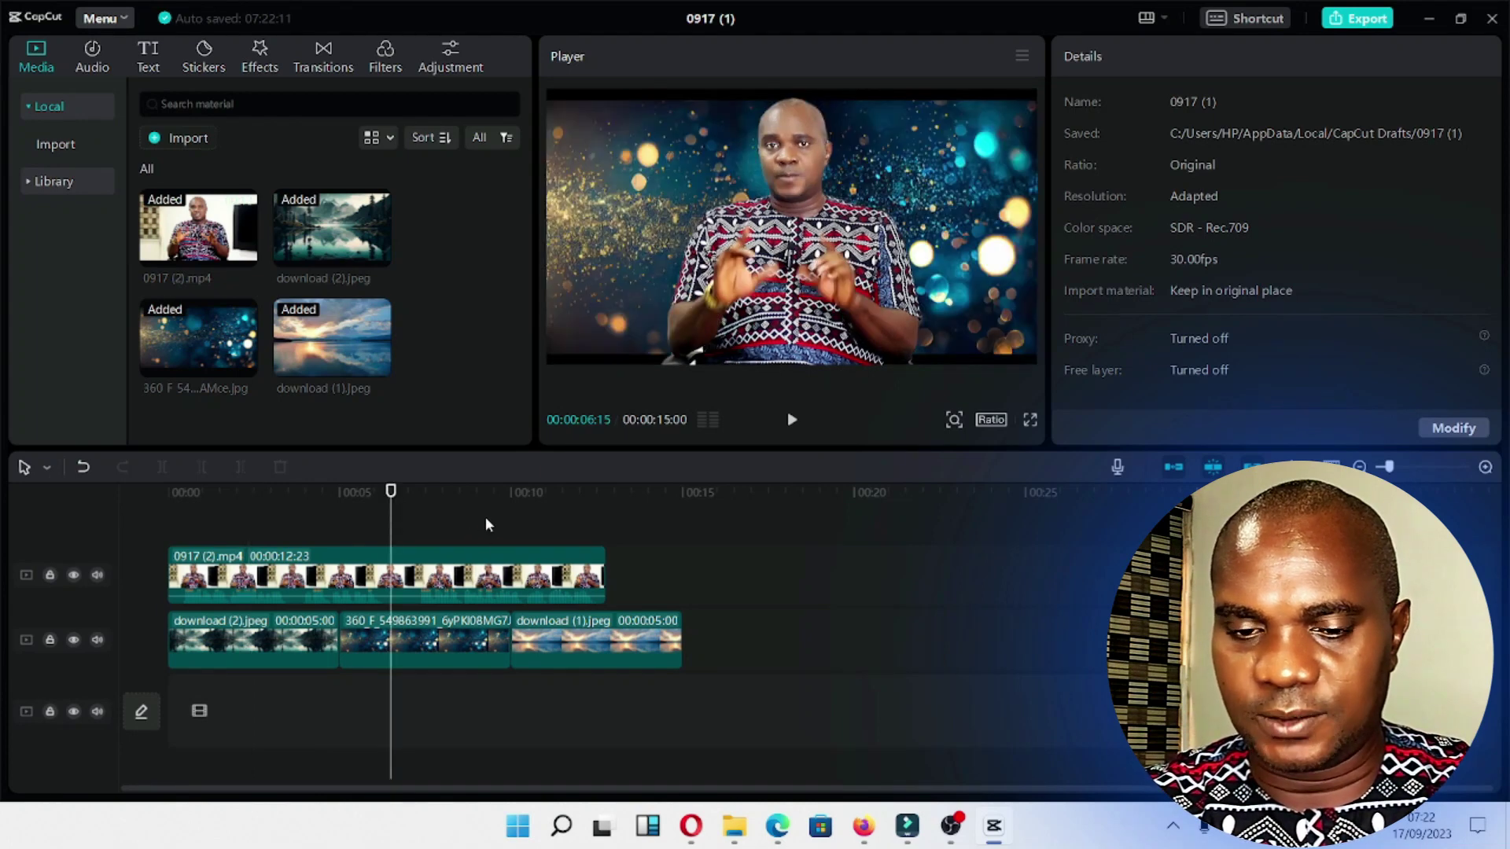
click(554, 515)
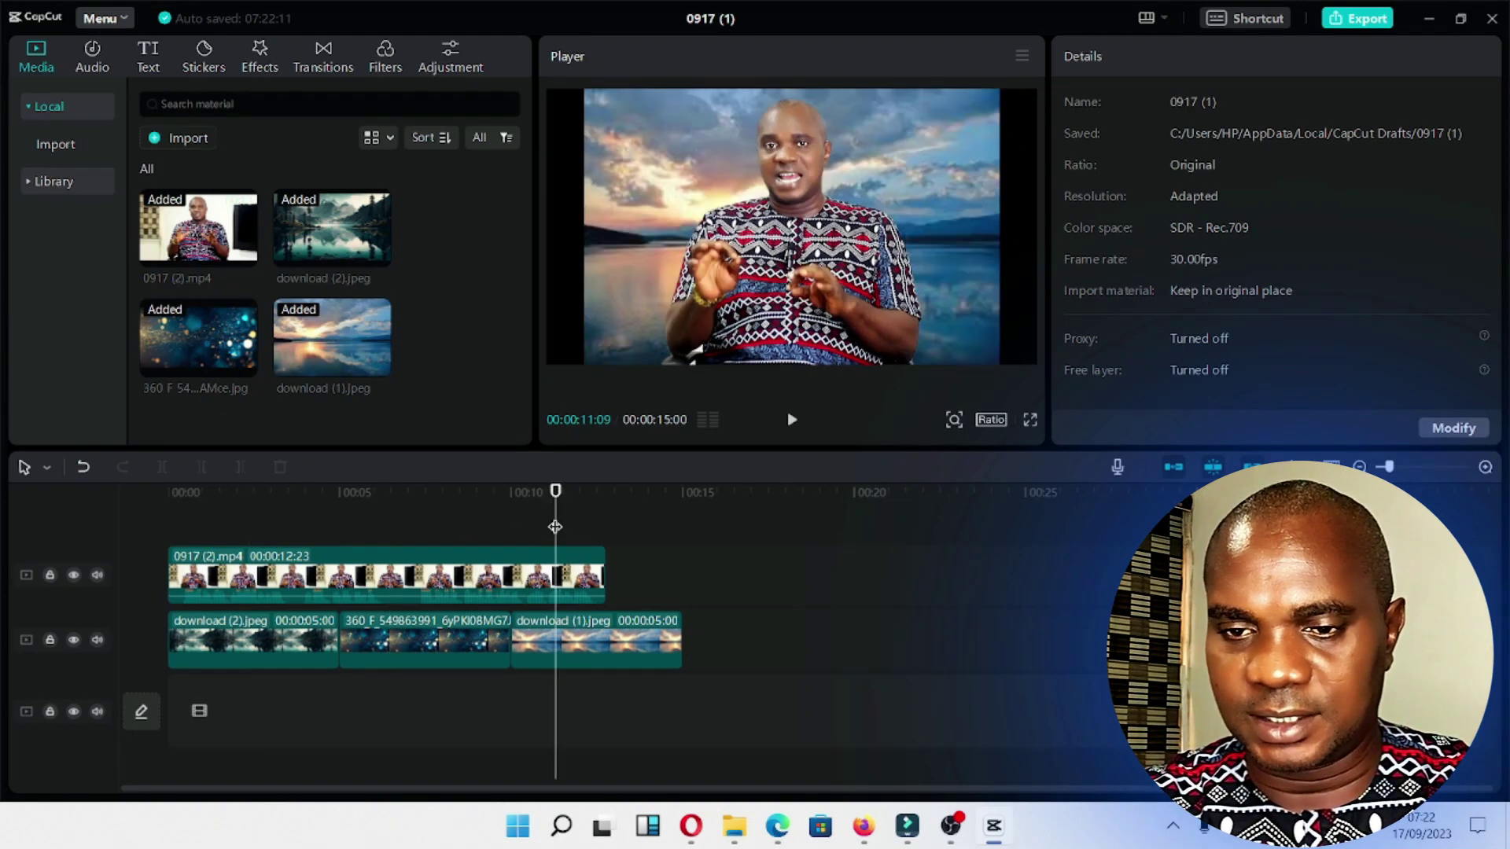
click(602, 641)
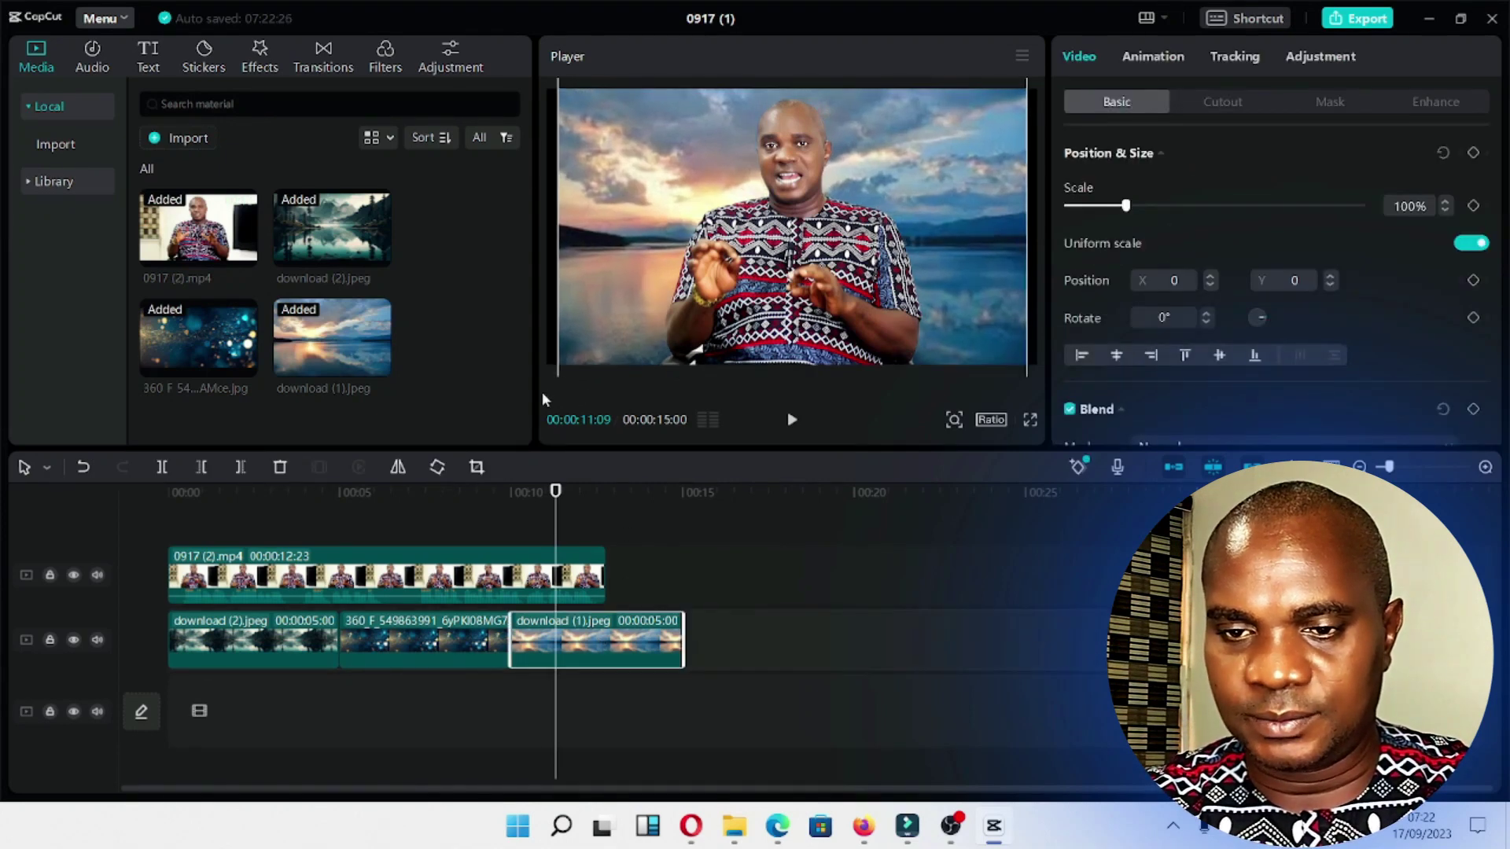
drag(582, 368, 511, 405)
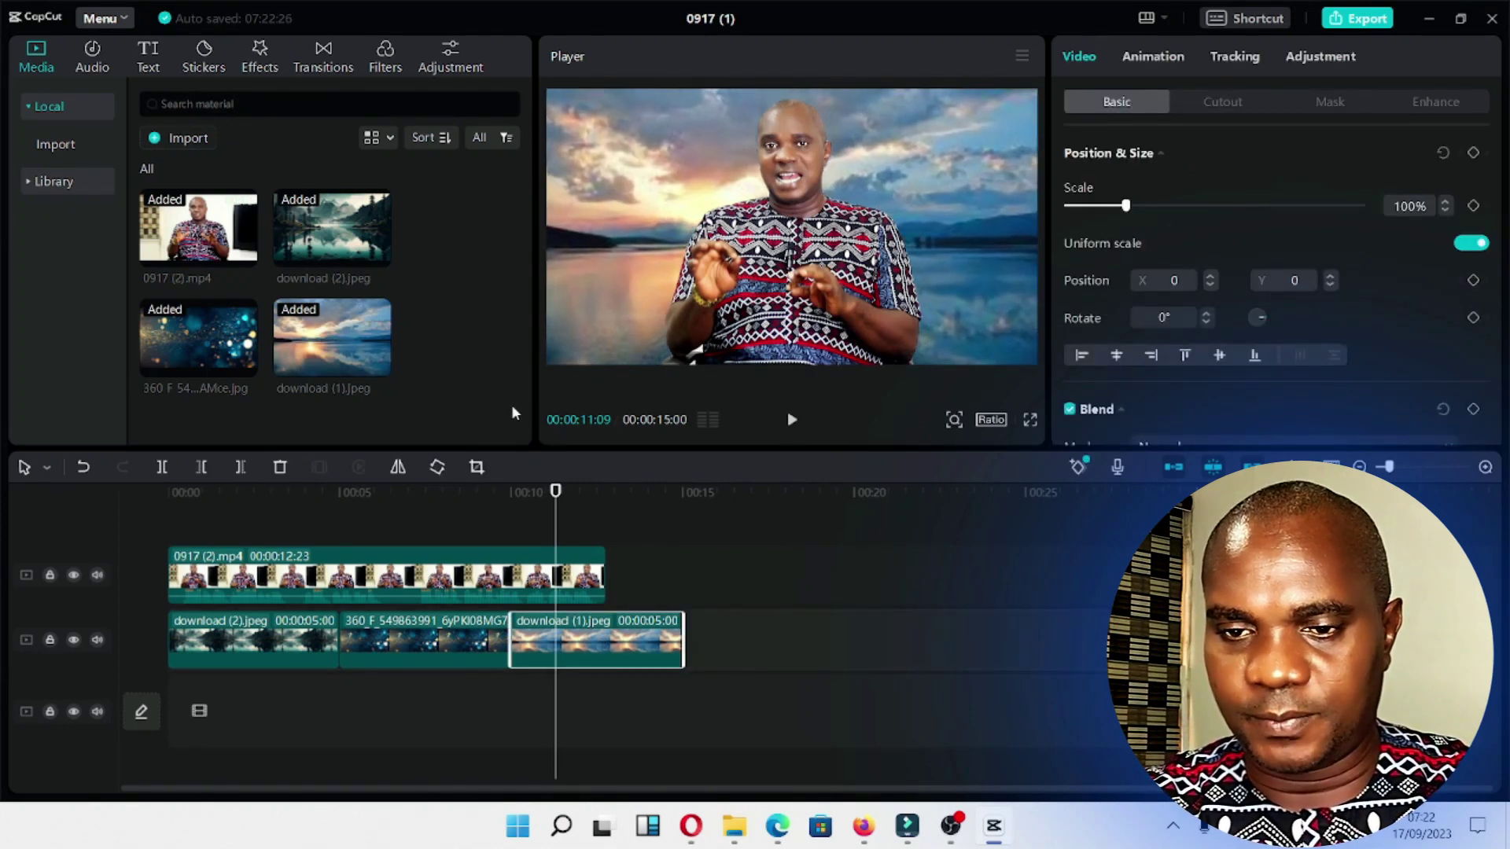
- Scale the bokeh image up to fill the frame
click(421, 638)
click(429, 496)
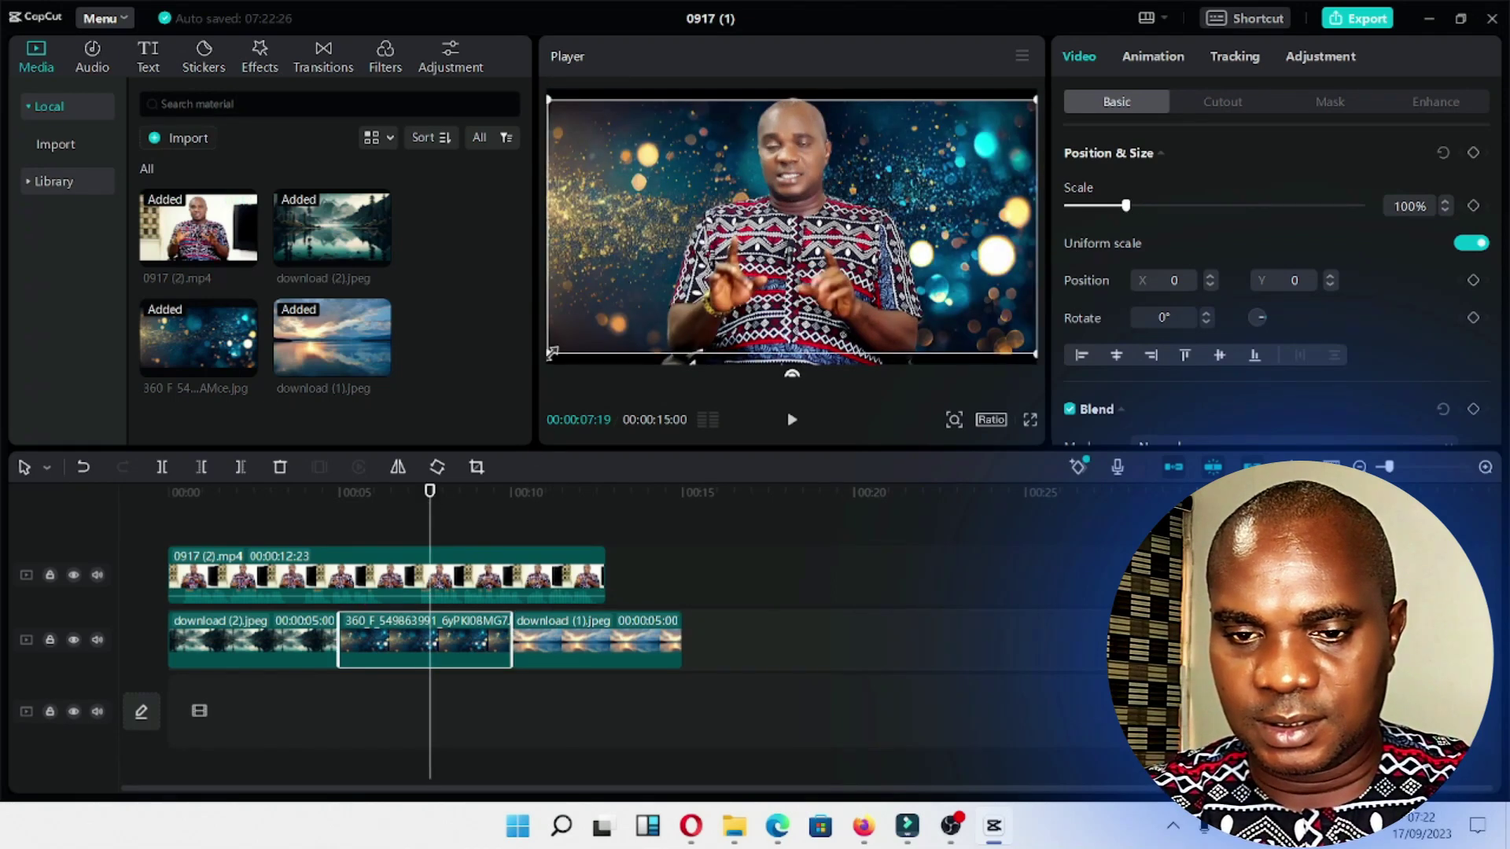
drag(550, 352, 501, 392)
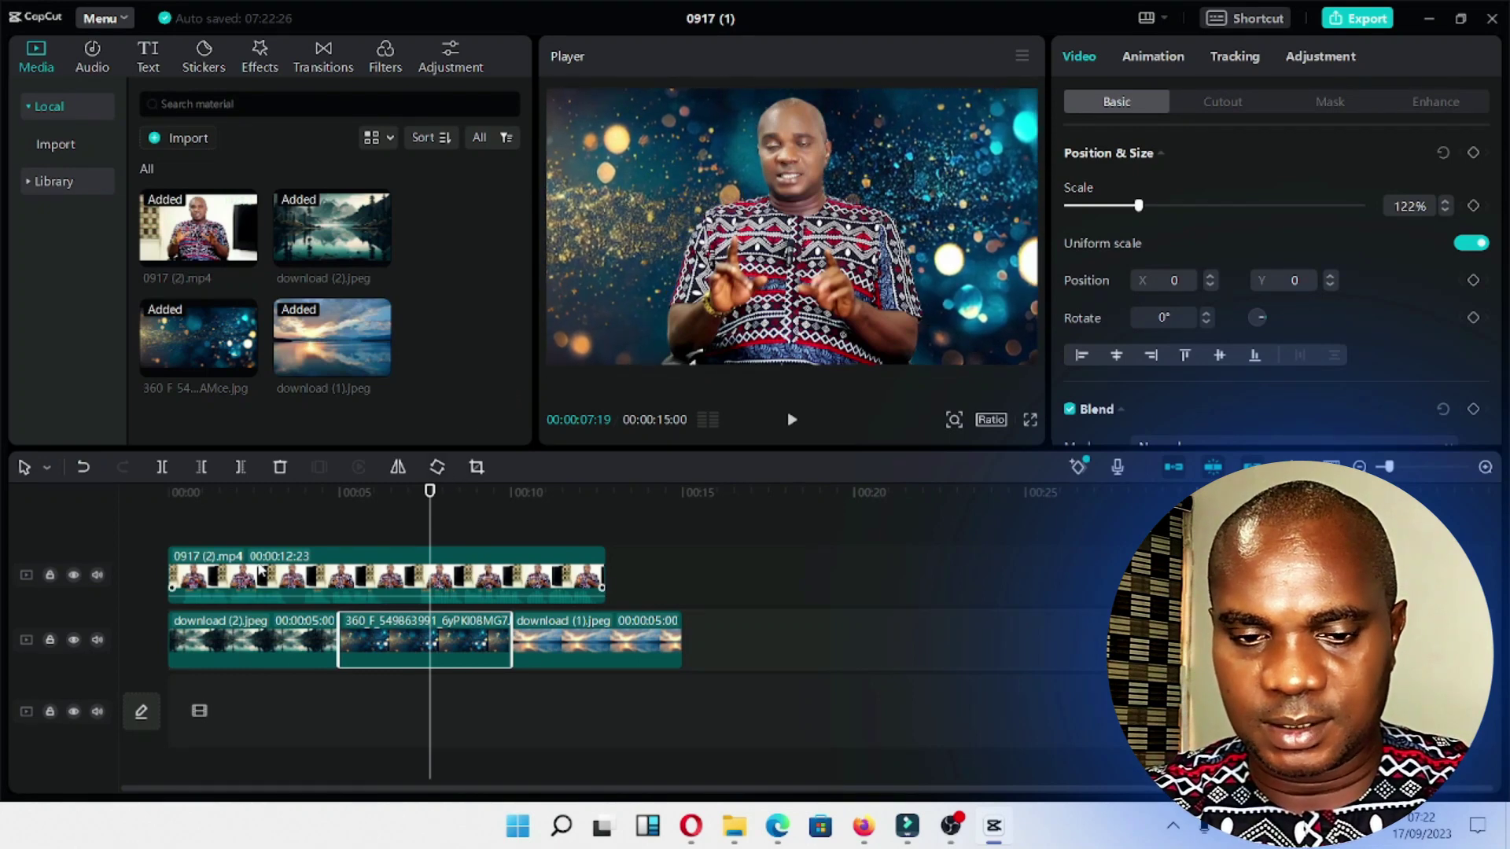
- Scale the mountain image to fill the frame and return the preview to the start
click(255, 534)
click(259, 630)
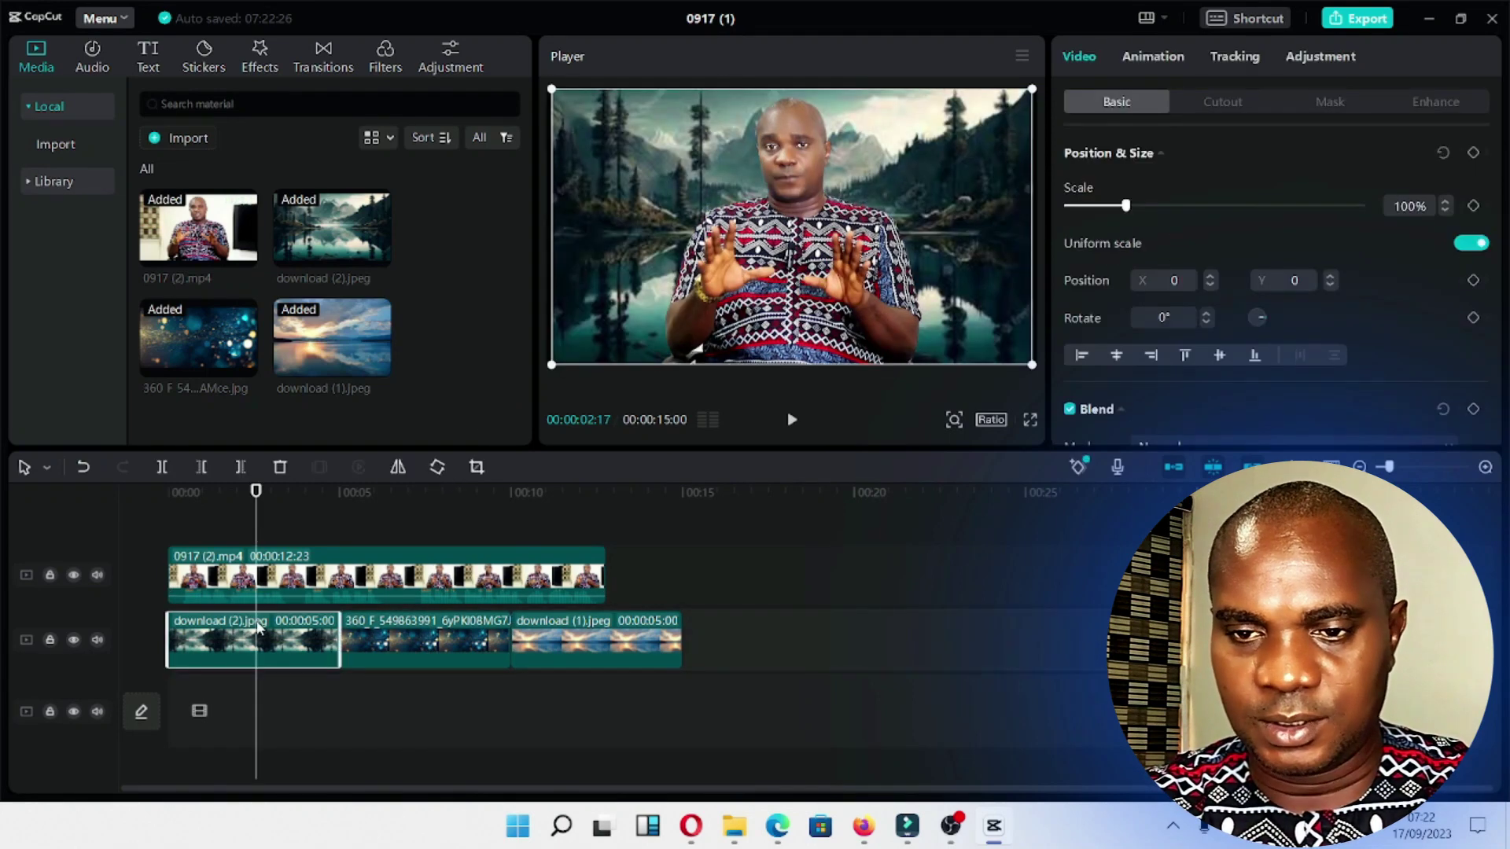
drag(552, 370, 532, 396)
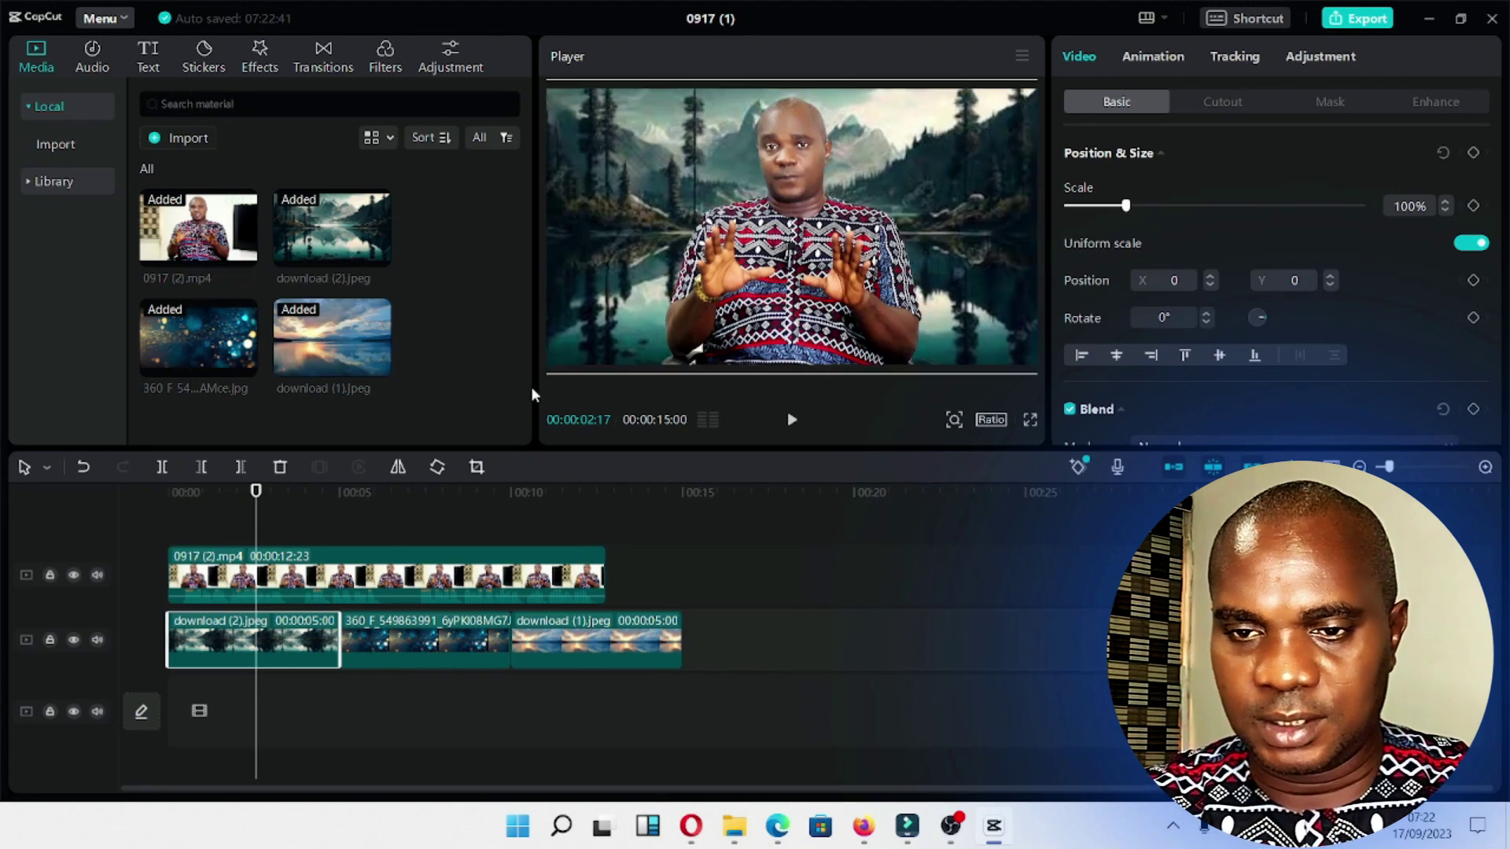
click(199, 536)
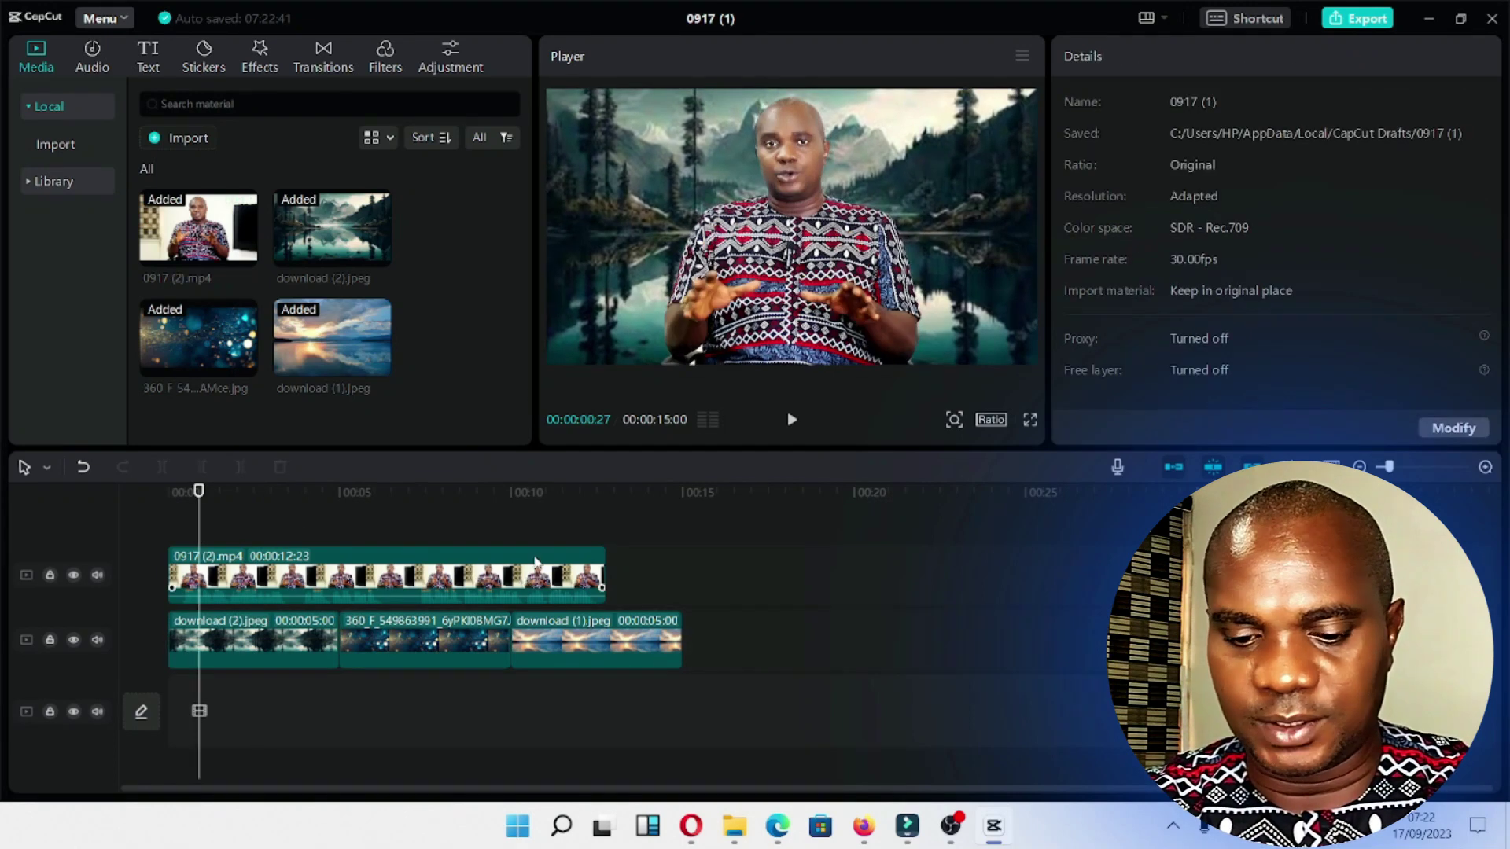
click(290, 533)
key(space)
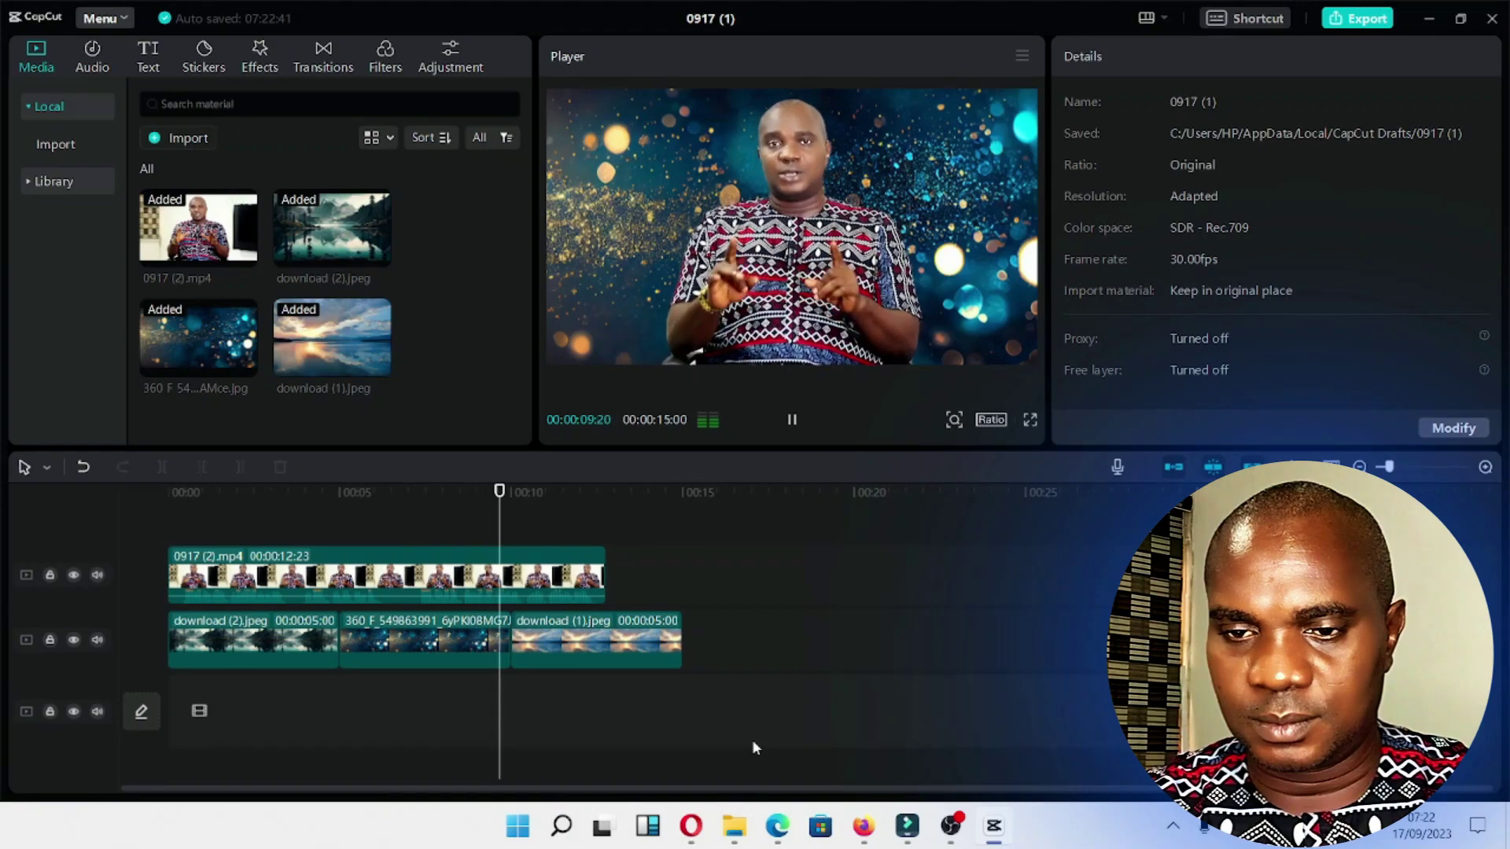
key(space)
click(281, 531)
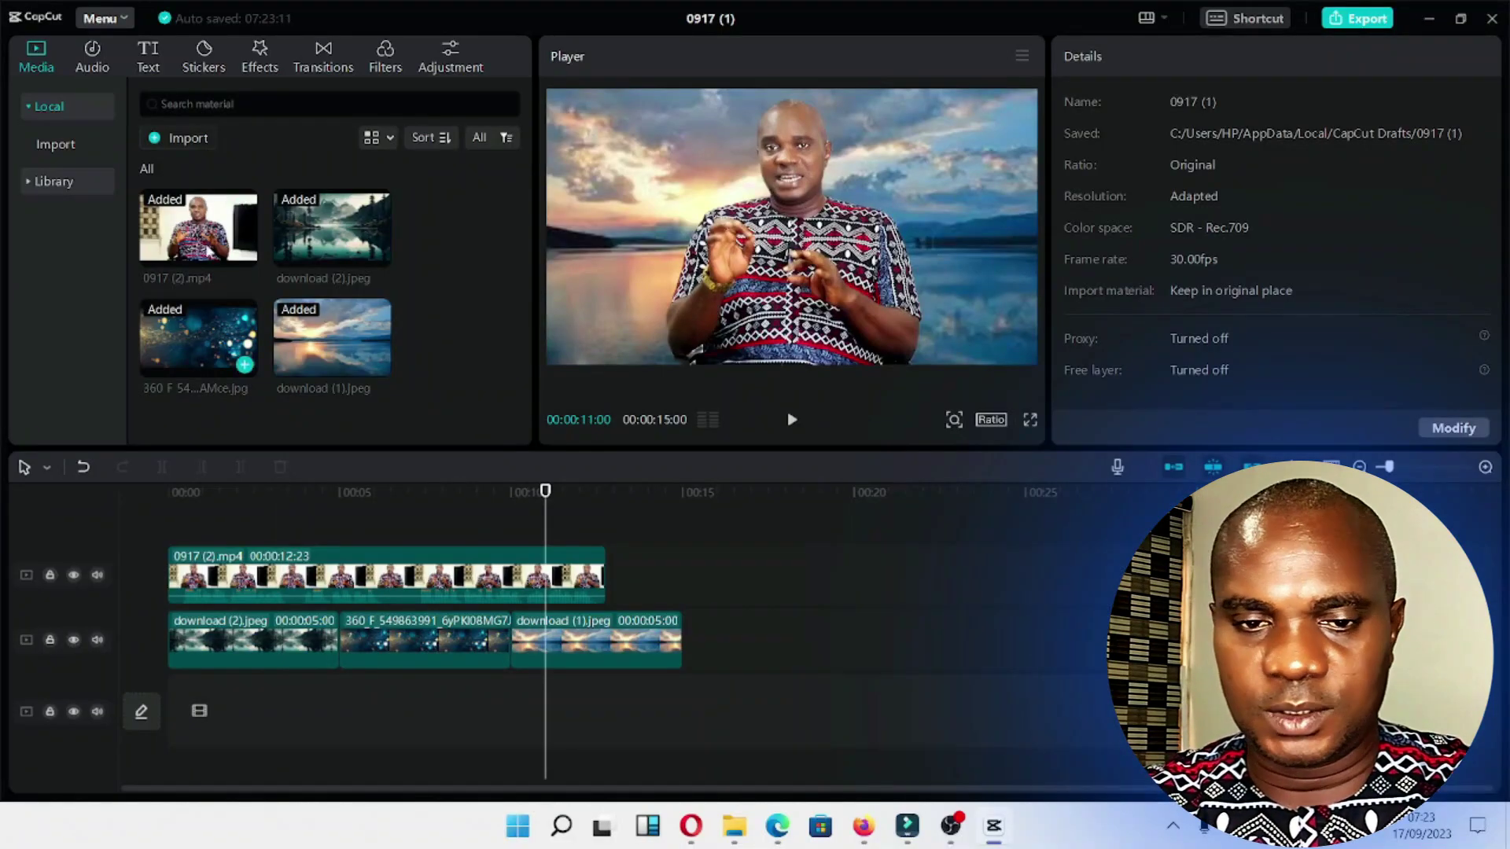
click(206, 236)
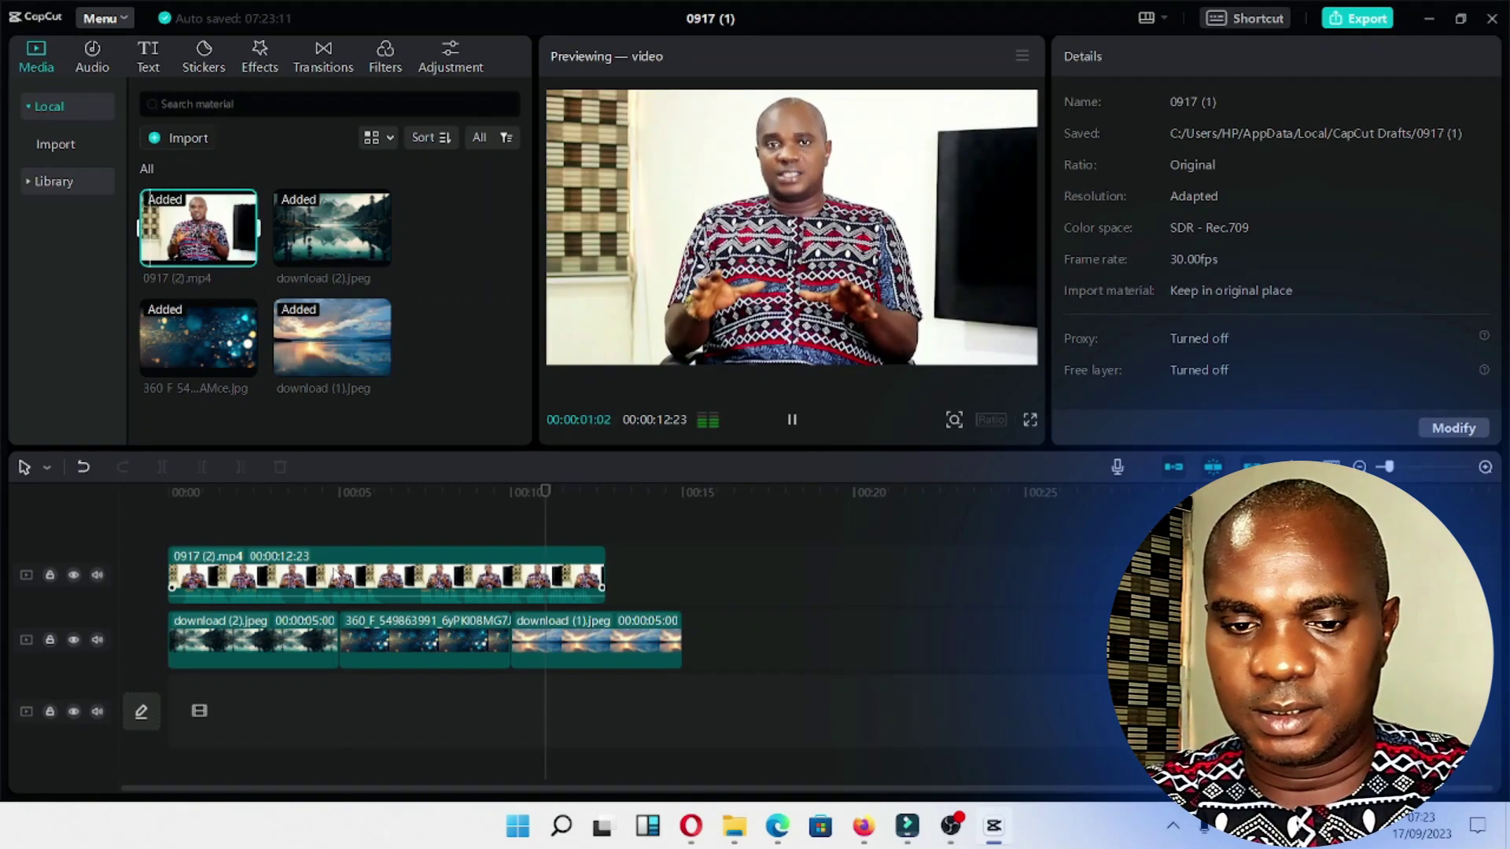
click(275, 533)
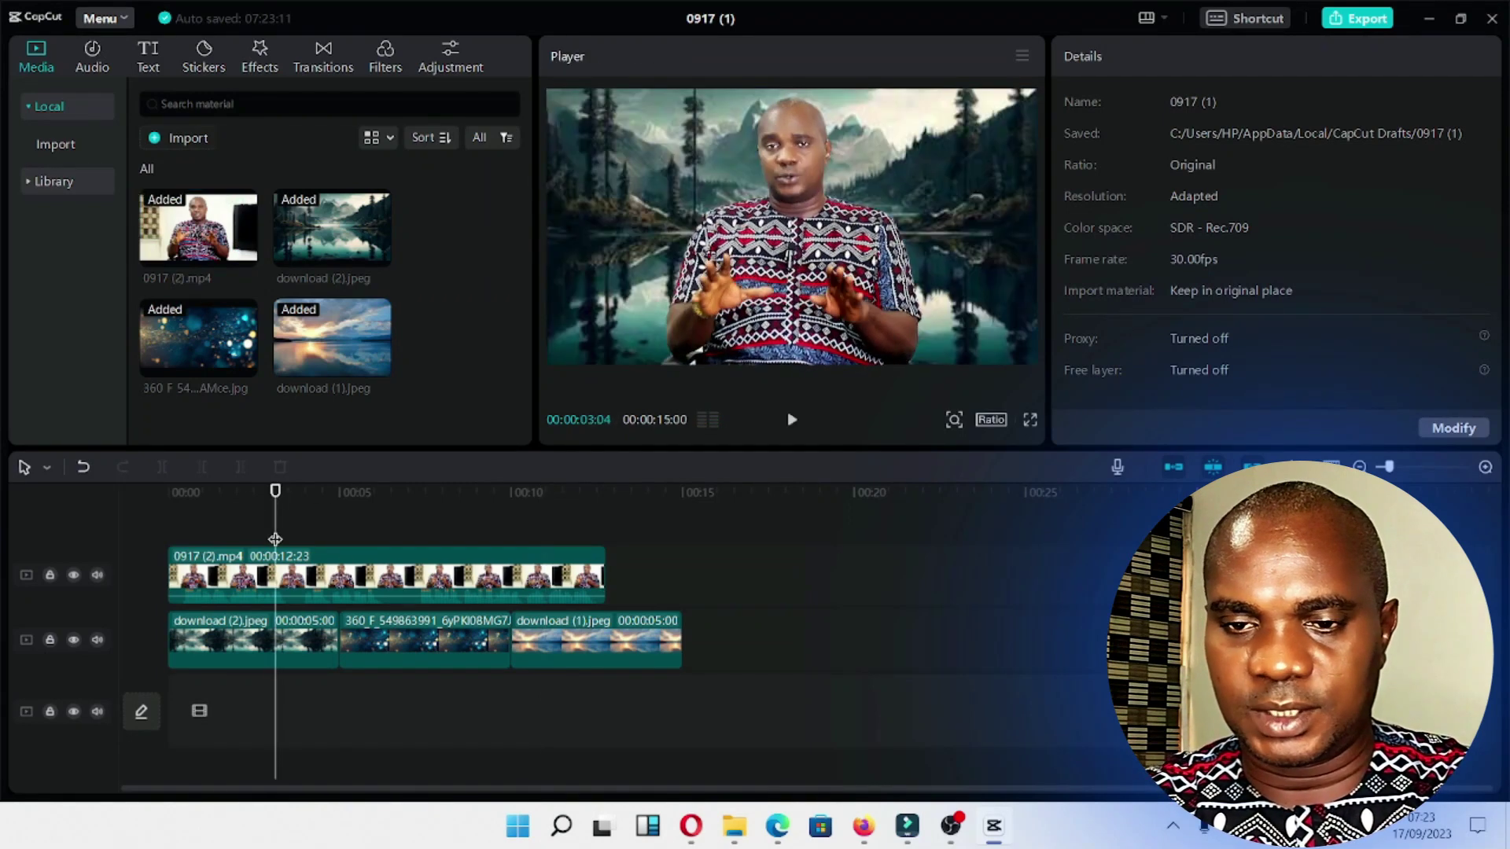
click(407, 534)
click(562, 545)
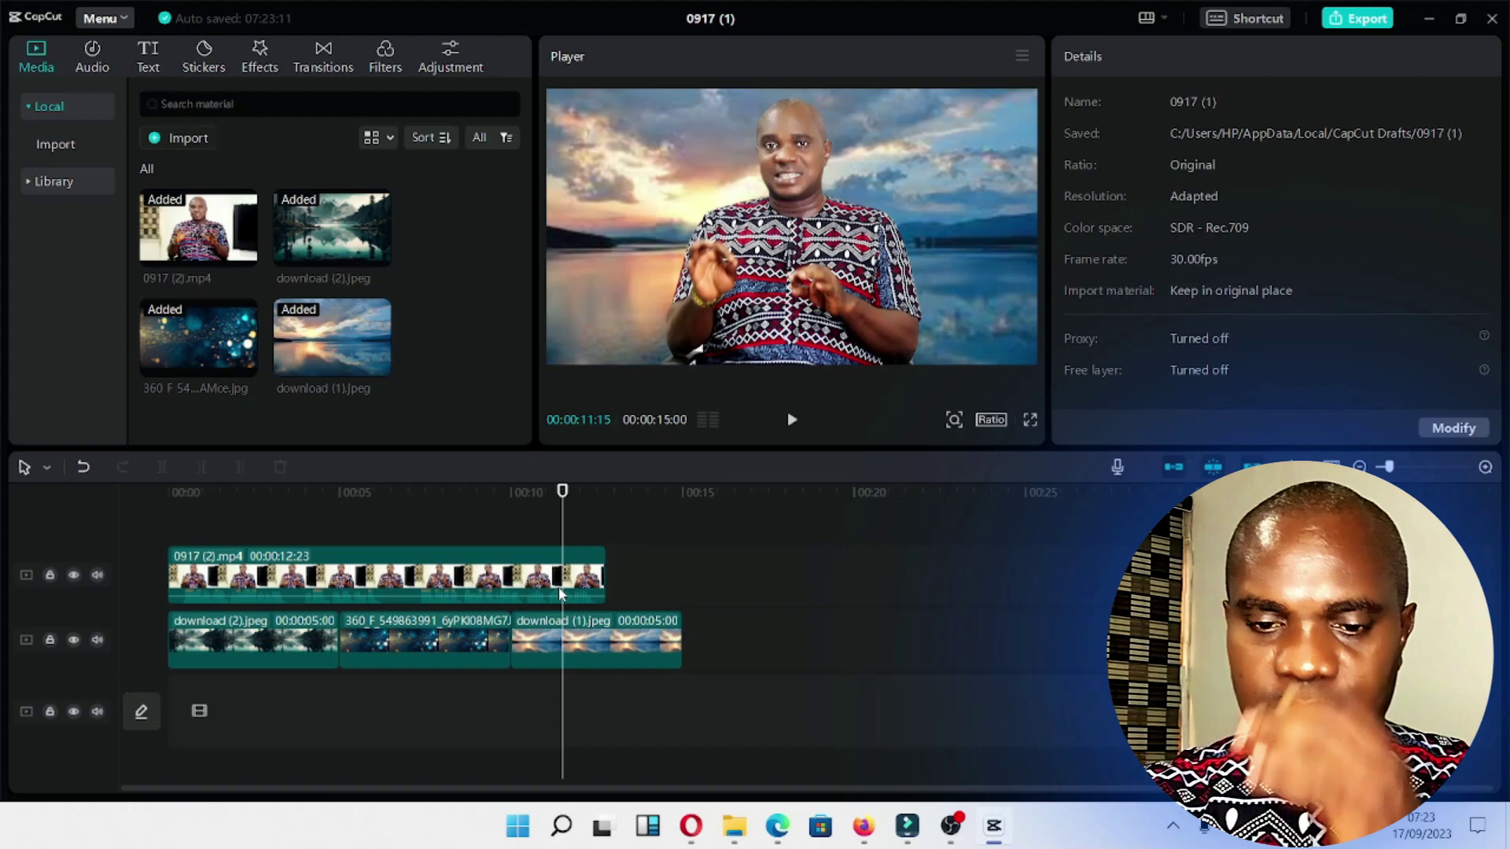